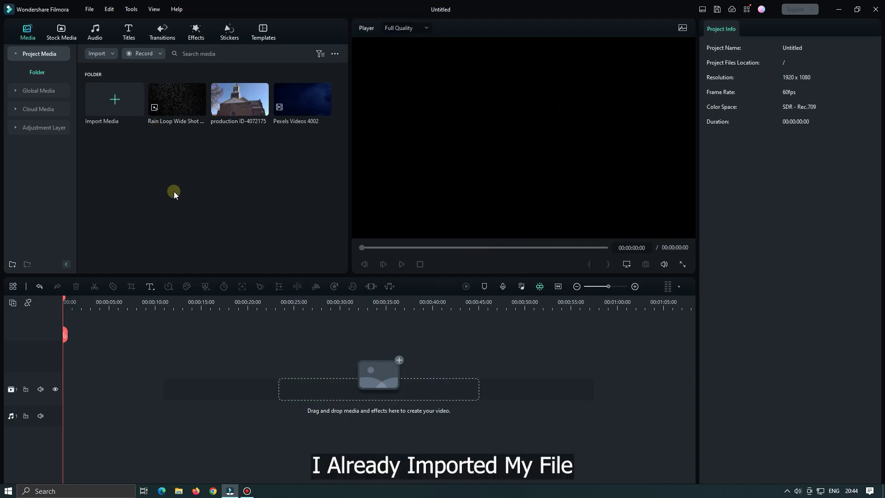
# Step: Preview the church, night sky and rain clips from the project media
pyautogui.click(230, 110)
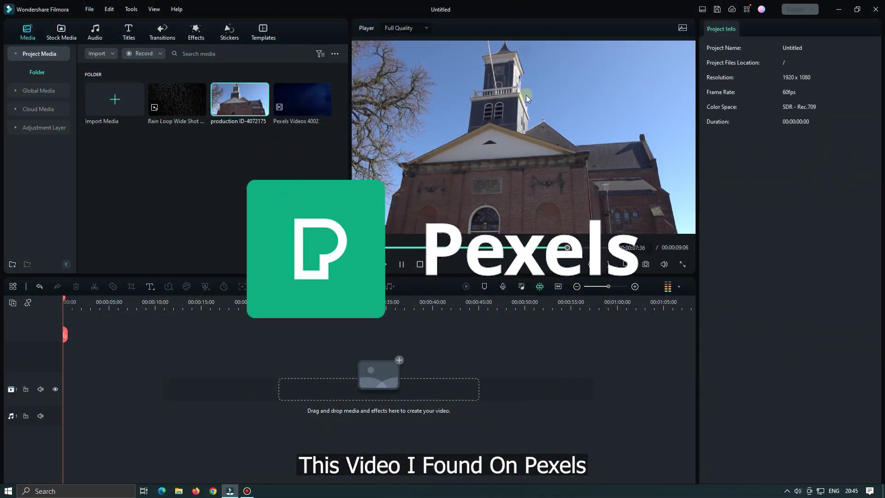
pyautogui.click(242, 156)
pyautogui.click(304, 99)
pyautogui.click(383, 210)
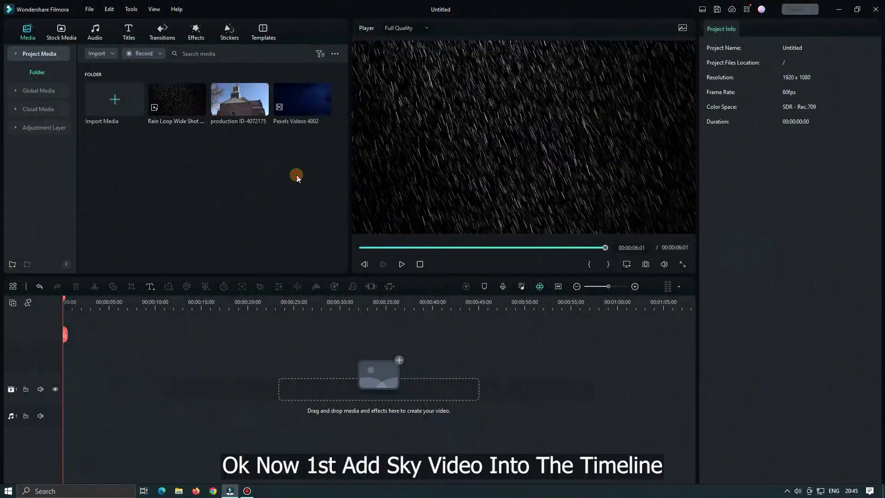
# Step: Place the production ID-4072175 church clip at the start of the first video track
pyautogui.moveTo(235, 104); pyautogui.dragTo(71, 389)
pyautogui.click(464, 265)
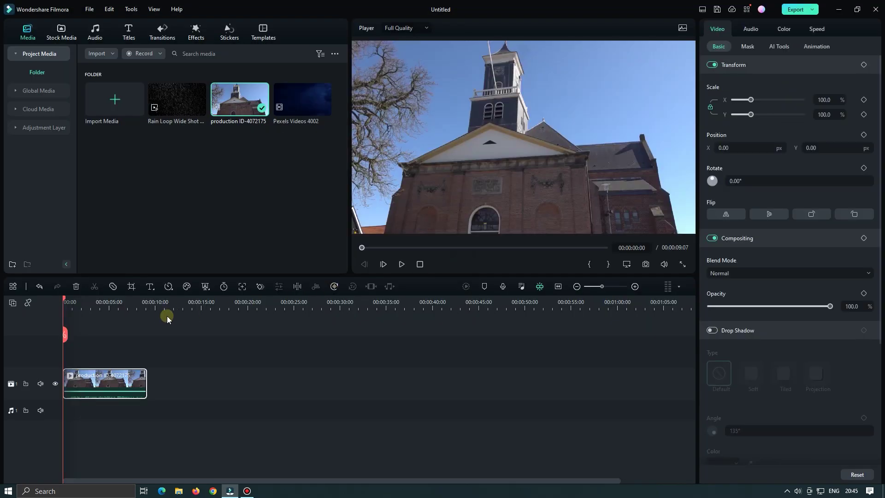
pyautogui.moveTo(151, 308); pyautogui.dragTo(262, 313)
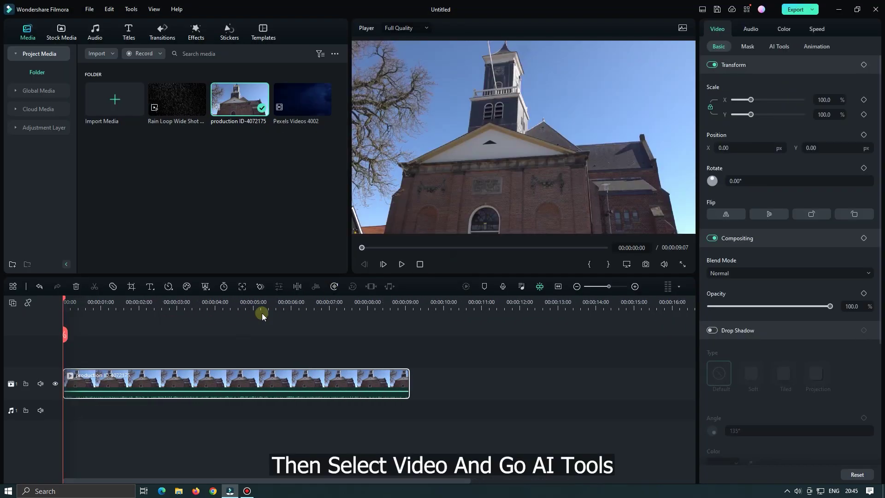
# Step: Key out the blue sky of the church clip with Chroma Key, using Offset 83 and Tolerance 54
pyautogui.click(266, 376)
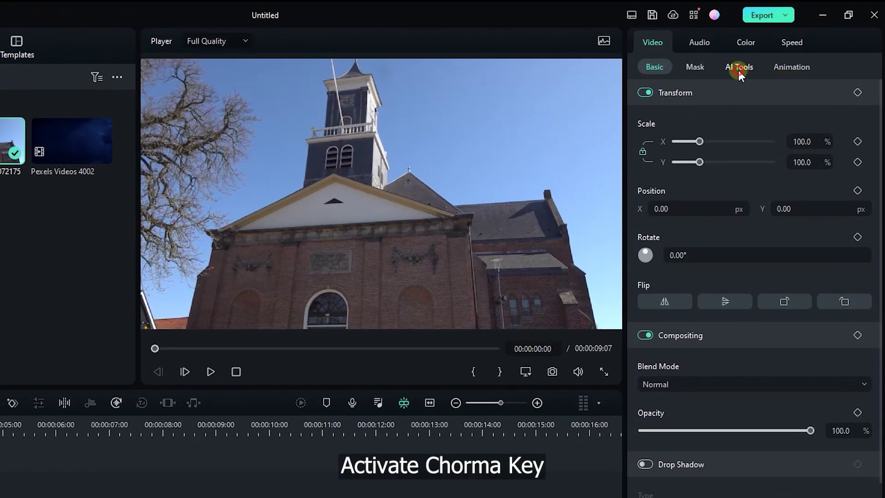
pyautogui.click(738, 67)
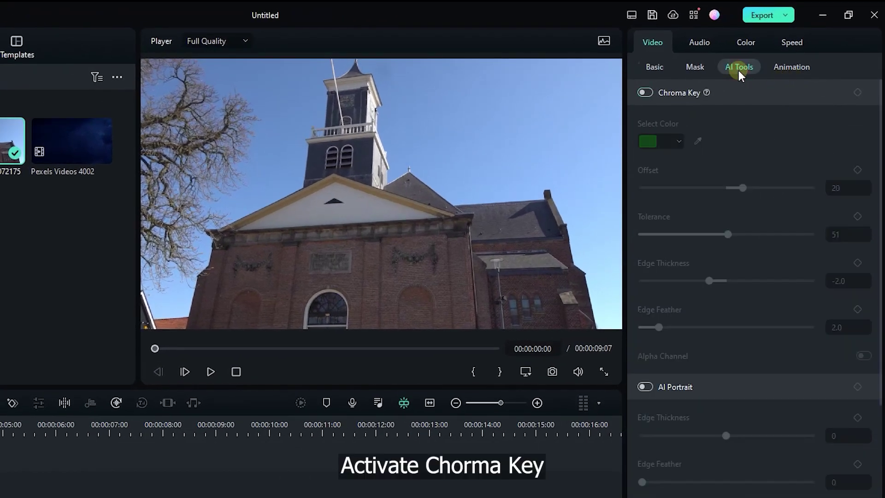
pyautogui.click(645, 93)
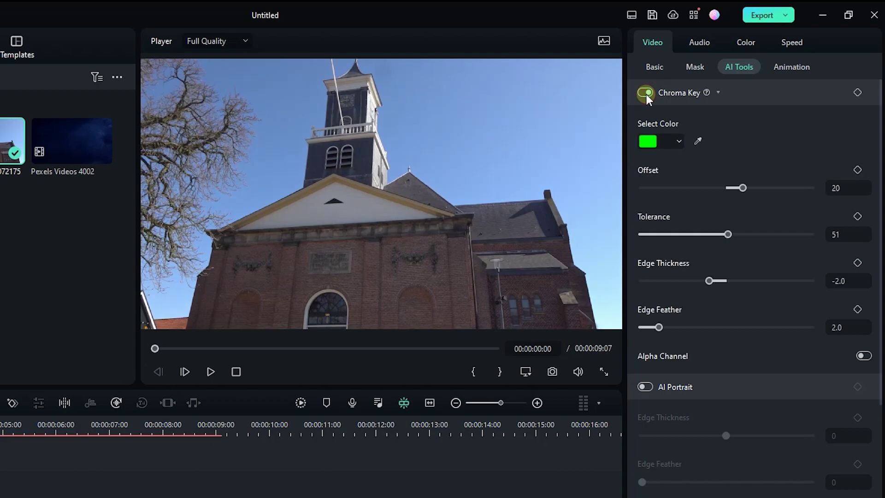
pyautogui.click(698, 139)
pyautogui.click(278, 172)
pyautogui.moveTo(732, 188); pyautogui.dragTo(795, 188)
pyautogui.moveTo(733, 234); pyautogui.dragTo(733, 235)
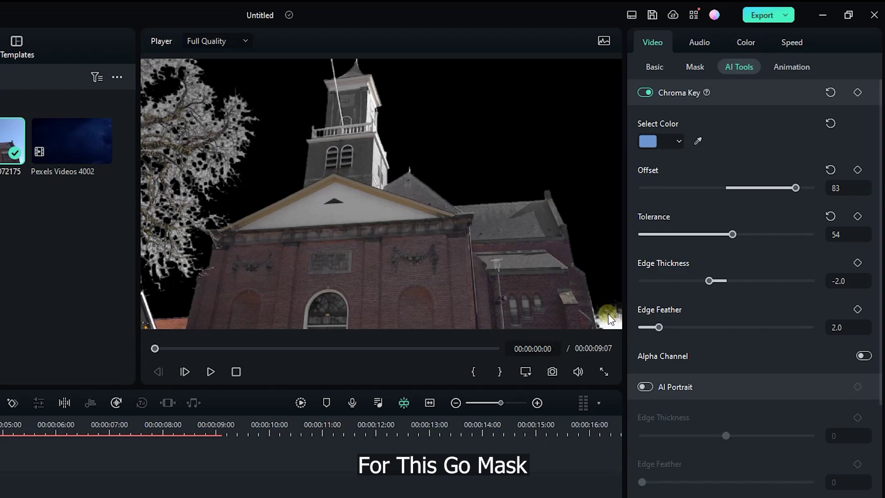
# Step: Show the church clip's mask options and set the preview zoom level to 25%
pyautogui.click(694, 67)
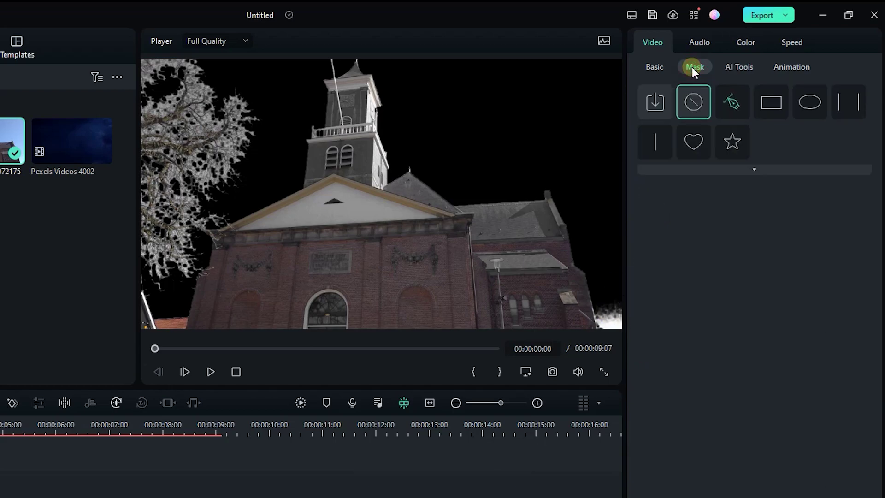
pyautogui.click(525, 372)
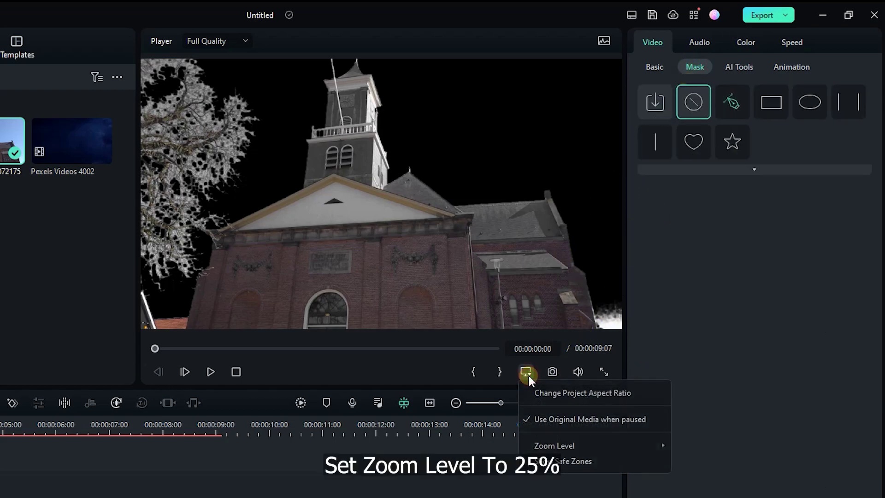
pyautogui.click(553, 444)
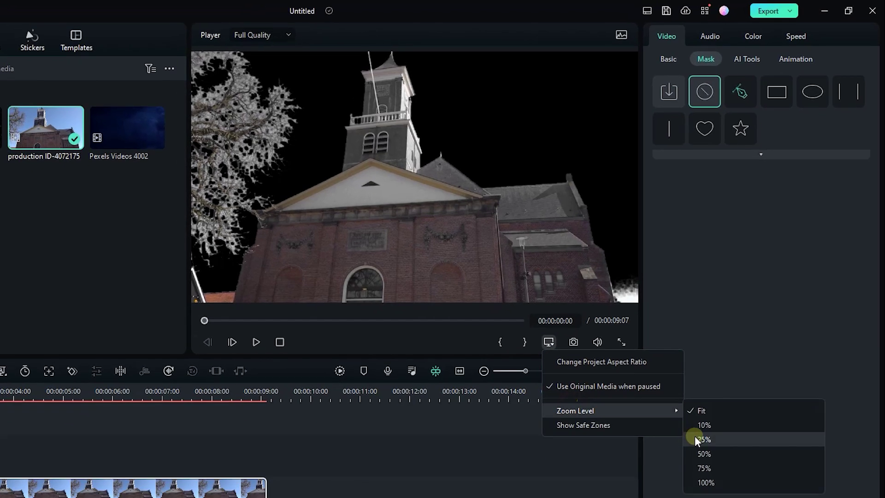
pyautogui.click(693, 477)
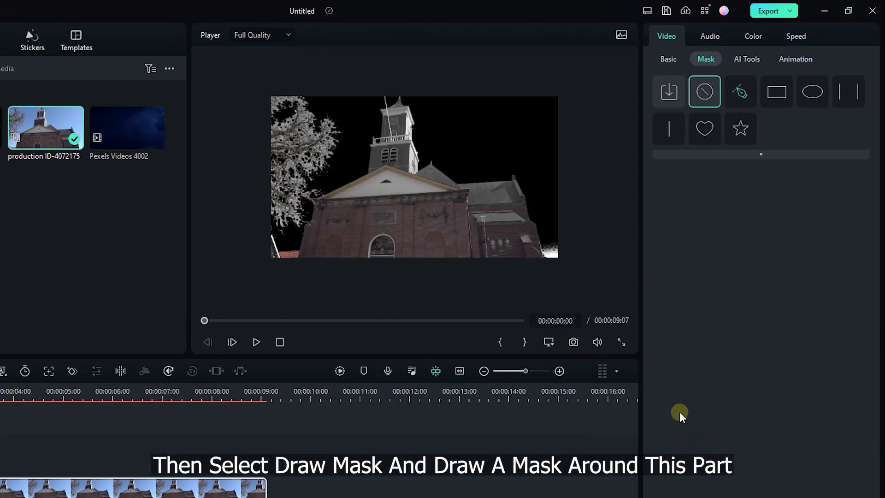
# Step: Draw a closed nine-point Draw Mask around the tree and church, excluding the white patch at the frame's lower-right corner
pyautogui.click(740, 92)
pyautogui.click(246, 268)
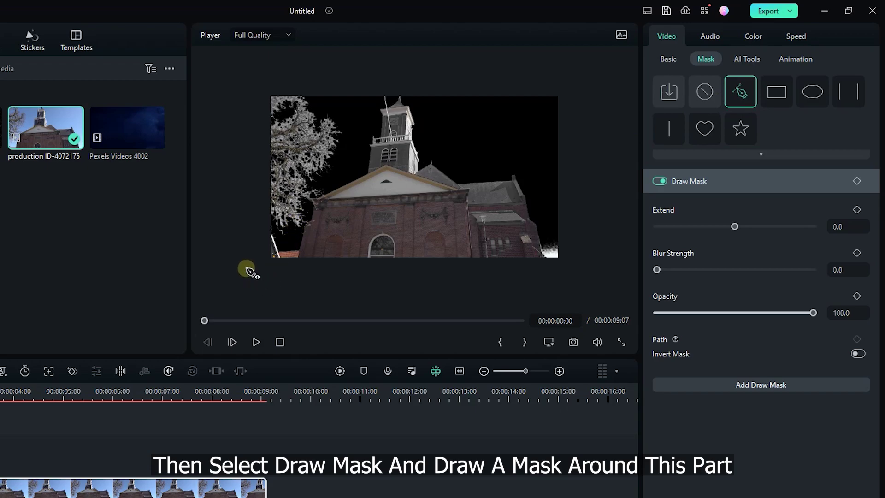
pyautogui.click(252, 84)
pyautogui.click(444, 87)
pyautogui.click(474, 133)
pyautogui.click(512, 163)
pyautogui.click(532, 190)
pyautogui.click(536, 225)
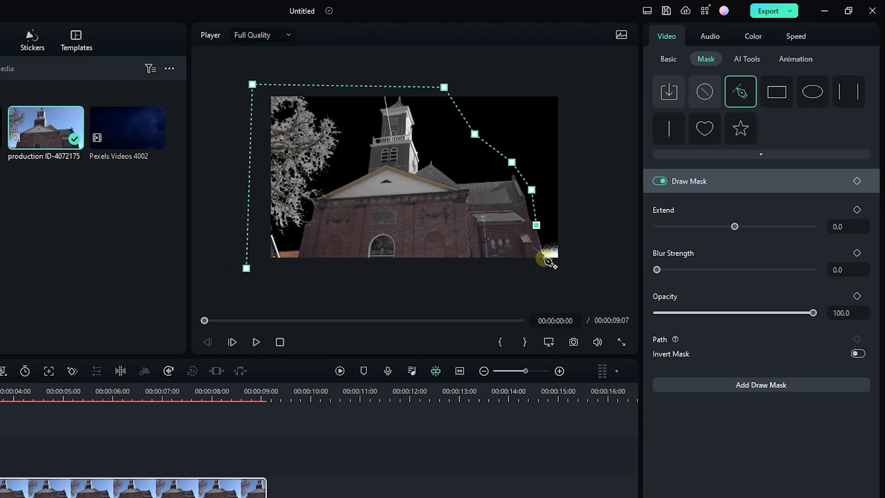
pyautogui.click(544, 258)
pyautogui.click(515, 276)
pyautogui.click(246, 268)
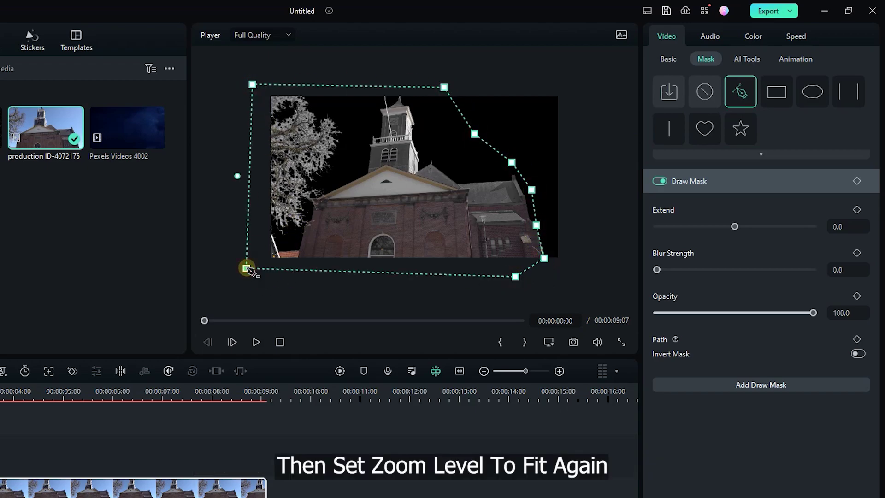
# Step: Set the preview zoom level to Fit and play back the masked church clip
pyautogui.click(542, 343)
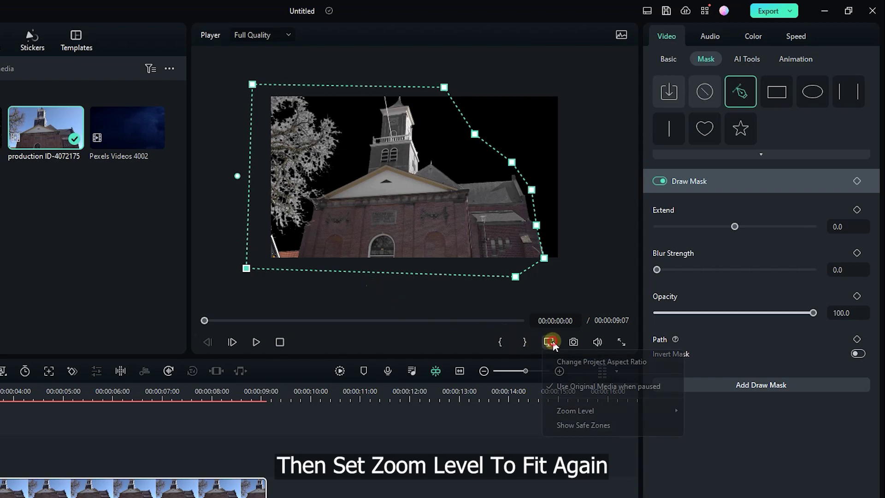
pyautogui.moveTo(599, 410)
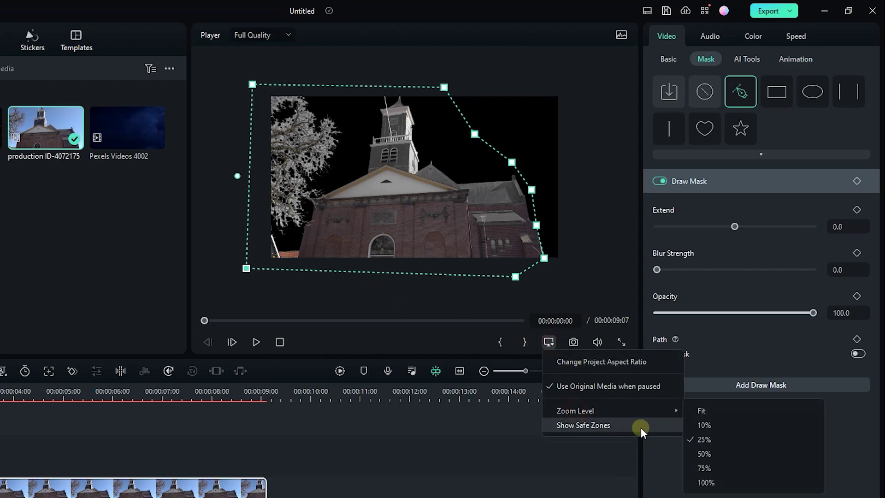
pyautogui.click(701, 409)
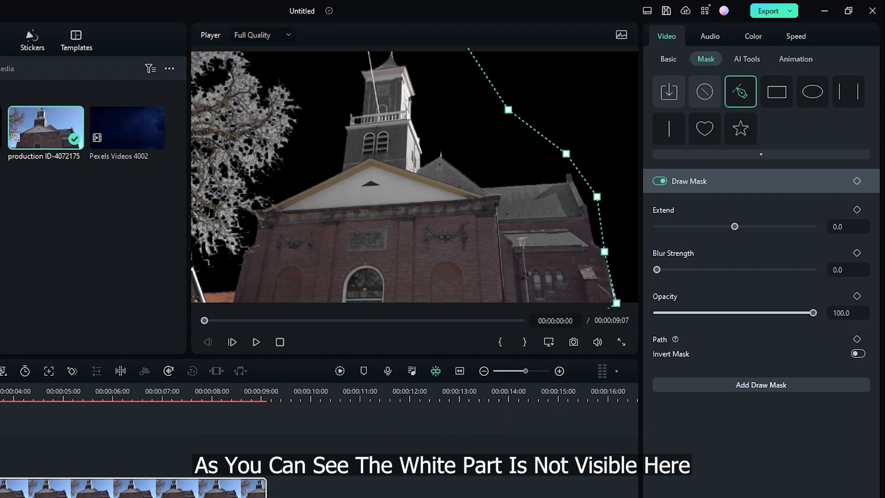
pyautogui.press('space')
pyautogui.moveTo(91, 302); pyautogui.dragTo(112, 308)
# Step: Move the church clip up to video track 2
pyautogui.moveTo(132, 377); pyautogui.dragTo(130, 349)
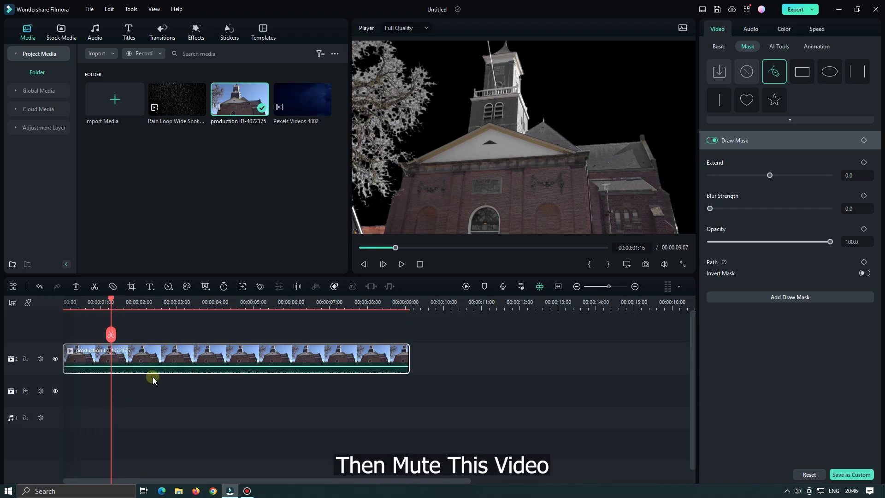
pyautogui.rightClick(148, 353)
pyautogui.click(170, 202)
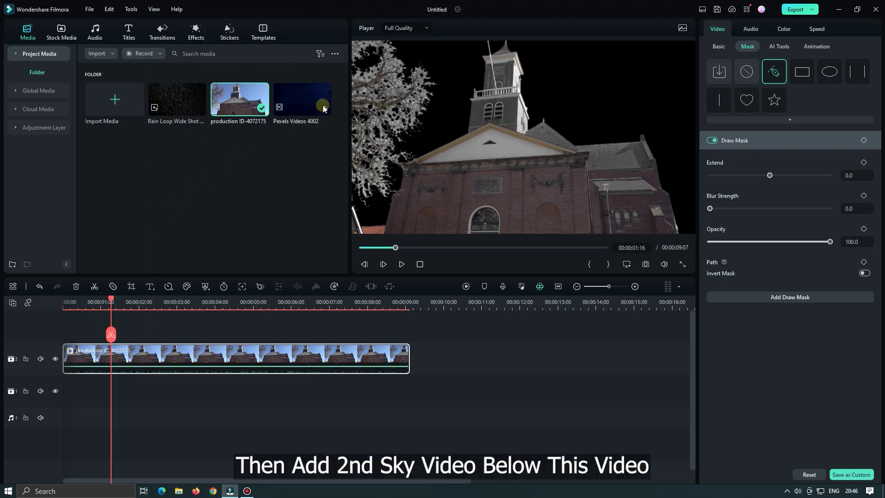
# Step: Place Pexels Videos 4002 at the start of video track 1 and trim the church clip's end to match it
pyautogui.click(296, 107)
pyautogui.moveTo(296, 108); pyautogui.dragTo(57, 396)
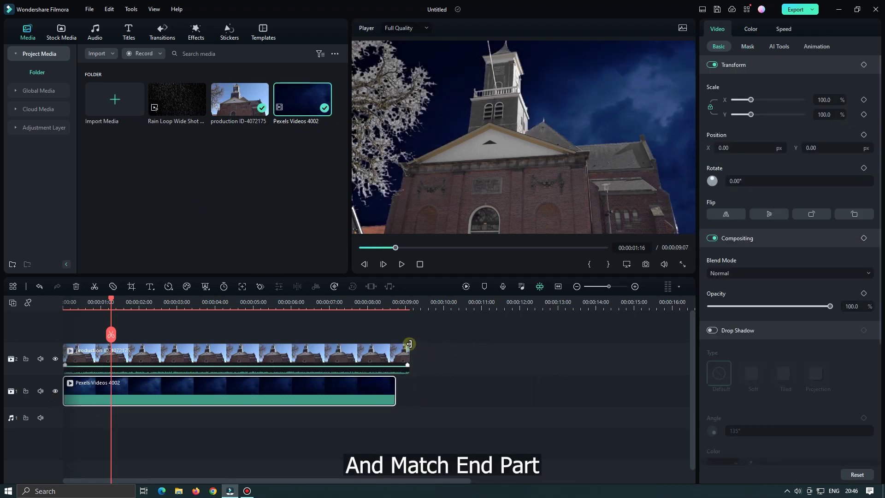
pyautogui.moveTo(409, 344); pyautogui.dragTo(396, 345)
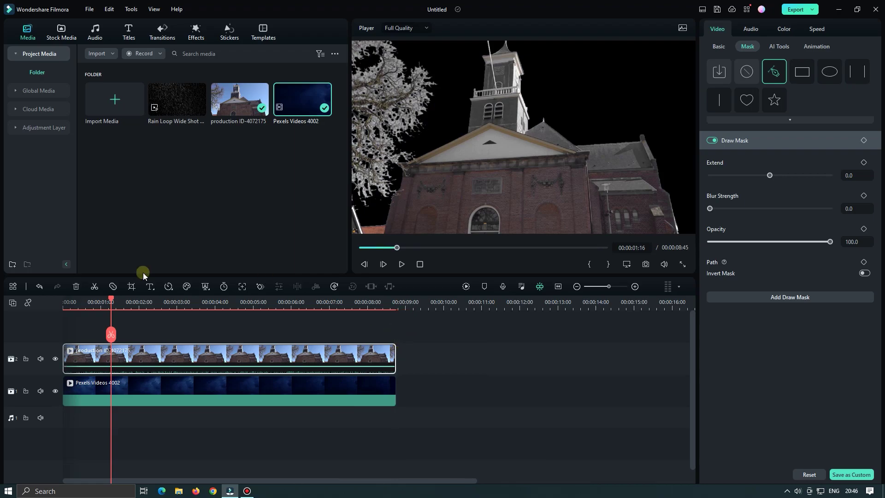
# Step: Adjust the church clip's white balance to Temperature -67.8 and Tint 11.1
pyautogui.moveTo(115, 297)
pyautogui.mouseDown()
pyautogui.moveTo(83, 301)
pyautogui.moveTo(212, 298)
pyautogui.moveTo(101, 298)
pyautogui.moveTo(117, 299)
pyautogui.mouseUp()
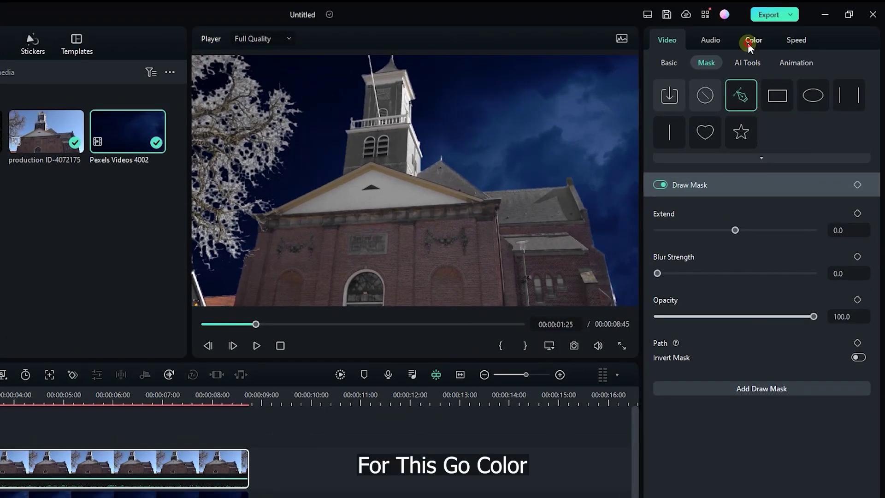
pyautogui.click(748, 42)
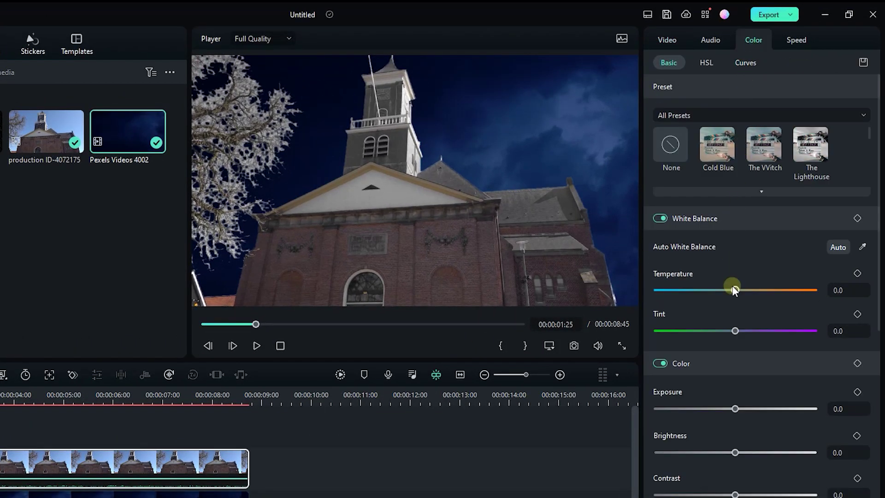
pyautogui.moveTo(734, 289); pyautogui.dragTo(693, 293)
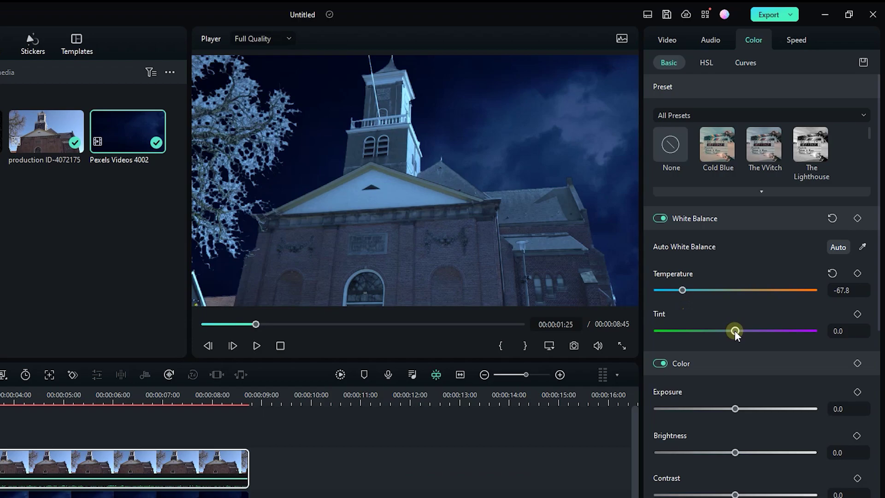
pyautogui.moveTo(744, 330); pyautogui.dragTo(745, 330)
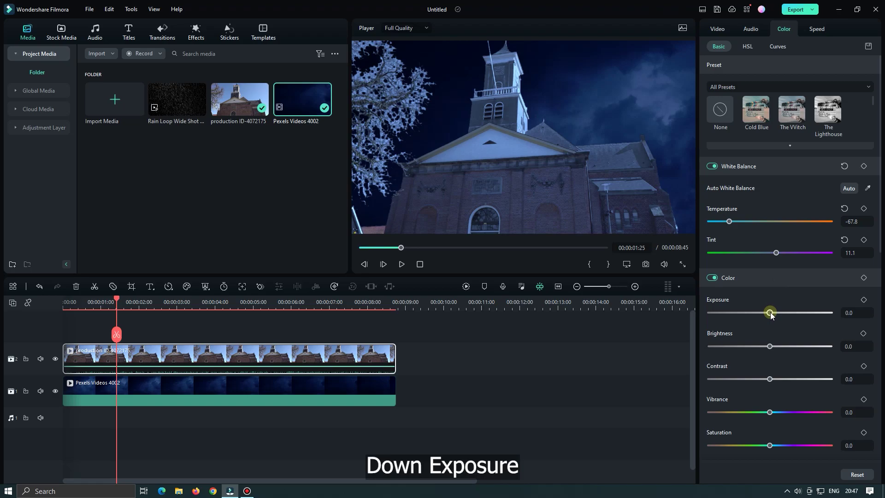
# Step: Darken the church clip with Exposure -90.8, Contrast 73.2, Brightness 2.7 and Saturation -80.8
pyautogui.moveTo(770, 315); pyautogui.dragTo(717, 313)
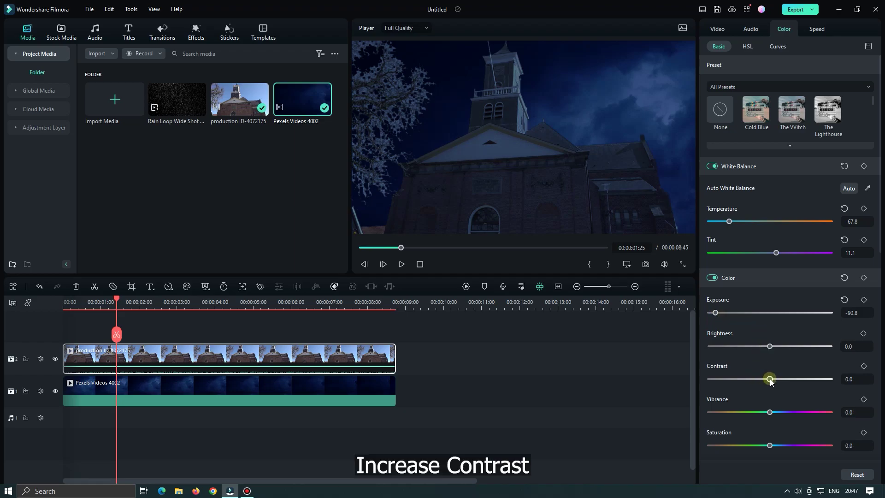
pyautogui.moveTo(773, 379); pyautogui.dragTo(814, 381)
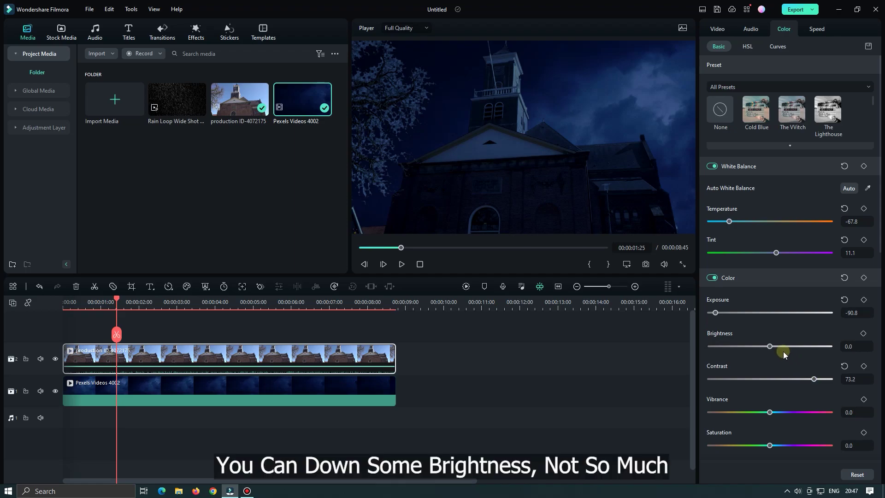
pyautogui.moveTo(769, 346); pyautogui.dragTo(772, 348)
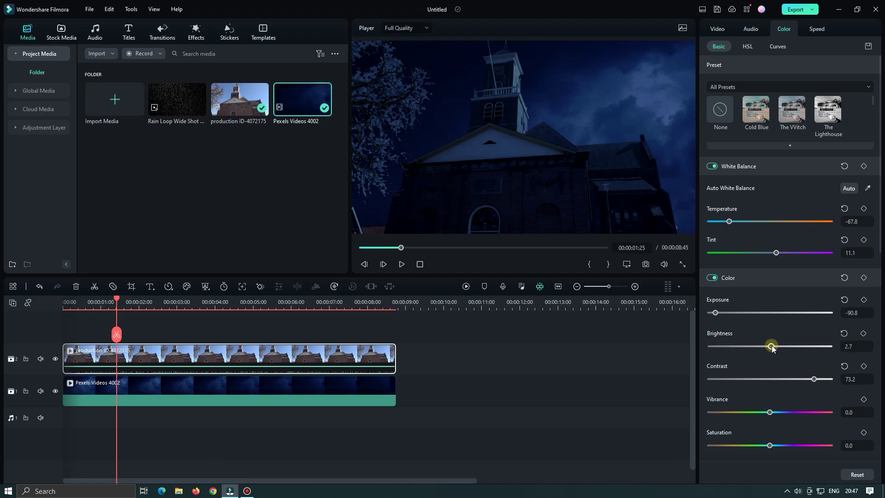
pyautogui.moveTo(769, 446); pyautogui.dragTo(719, 447)
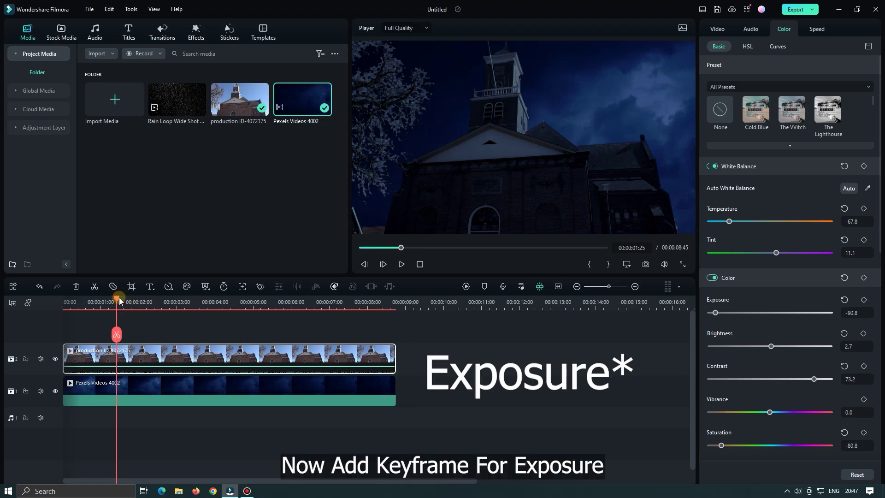
# Step: Add a timeline marker at the first lightning flash, shortly before 00:00:02:00
pyautogui.moveTo(119, 301)
pyautogui.mouseDown()
pyautogui.moveTo(70, 302)
pyautogui.moveTo(135, 302)
pyautogui.mouseUp()
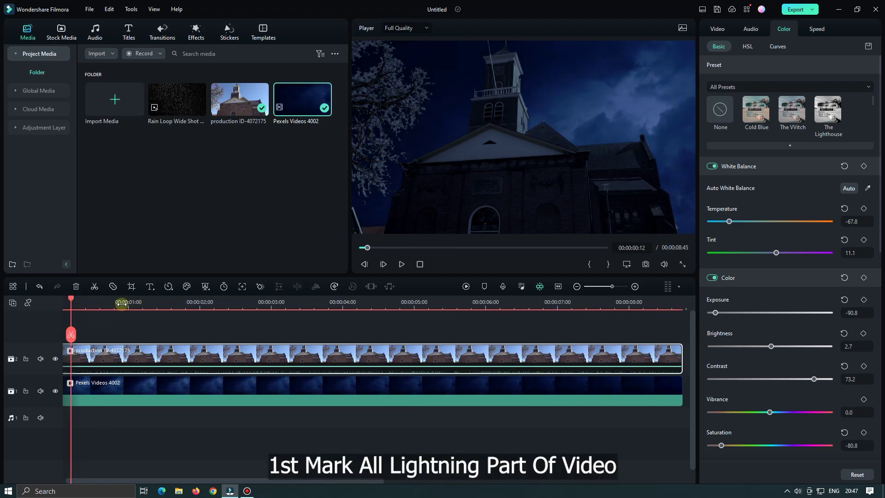
pyautogui.press('space')
pyautogui.click(212, 301)
pyautogui.moveTo(212, 301)
pyautogui.mouseDown()
pyautogui.moveTo(181, 302)
pyautogui.moveTo(193, 303)
pyautogui.mouseUp()
pyautogui.click(208, 333)
pyautogui.moveTo(193, 304); pyautogui.dragTo(191, 303)
pyautogui.press('m')
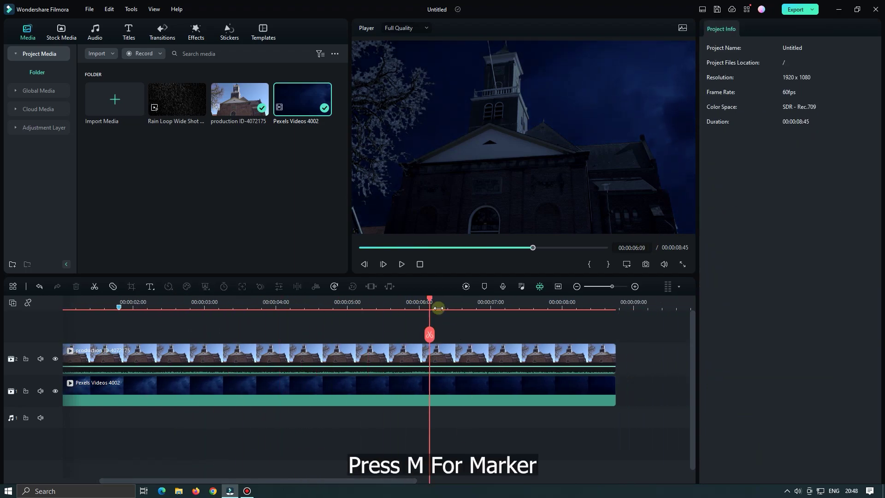
# Step: Add a timeline marker at the next lightning flash, at 00:00:05:55
pyautogui.scroll(1, 402, 302)
pyautogui.moveTo(429, 303)
pyautogui.mouseDown()
pyautogui.moveTo(404, 303)
pyautogui.moveTo(502, 304)
pyautogui.moveTo(321, 304)
pyautogui.moveTo(458, 298)
pyautogui.moveTo(389, 305)
pyautogui.moveTo(431, 302)
pyautogui.mouseUp()
pyautogui.scroll(1, 539, 341)
pyautogui.click(445, 302)
pyautogui.press('m')
pyautogui.scroll(-1, 428, 387)
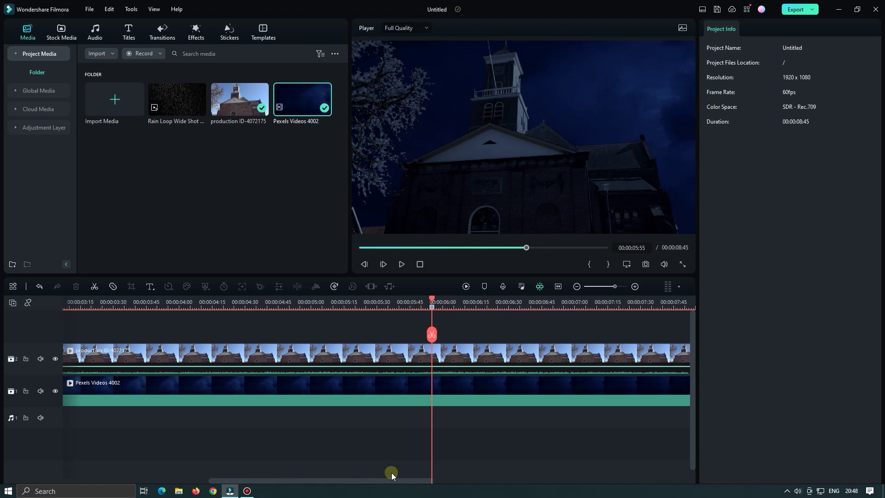
# Step: Add a timeline marker at the third lightning flash, near 00:00:08:02
pyautogui.moveTo(392, 479); pyautogui.dragTo(445, 480)
pyautogui.press('space')
pyautogui.moveTo(546, 301)
pyautogui.mouseDown()
pyautogui.moveTo(556, 300)
pyautogui.moveTo(498, 302)
pyautogui.mouseUp()
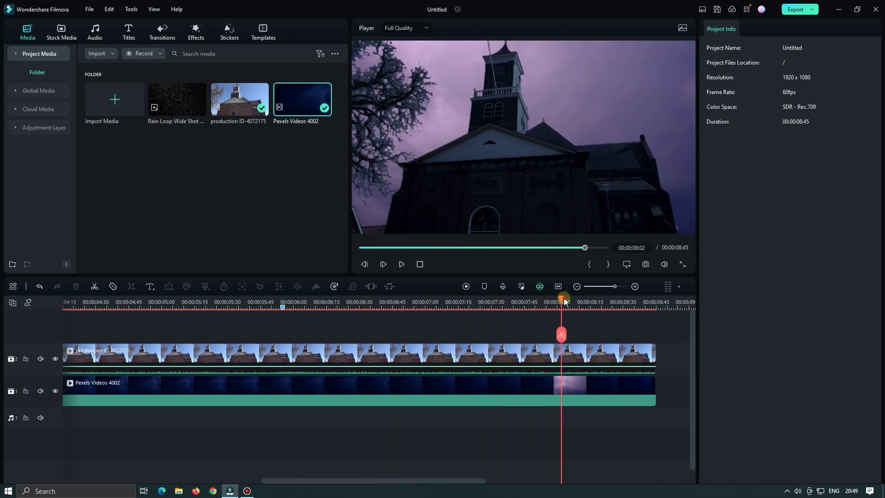
pyautogui.press('m')
# Step: Add an Exposure keyframe to the church clip at the first marker, 00:00:01:48
pyautogui.moveTo(573, 306); pyautogui.dragTo(470, 344)
pyautogui.click(136, 303)
pyautogui.moveTo(153, 300); pyautogui.dragTo(416, 301)
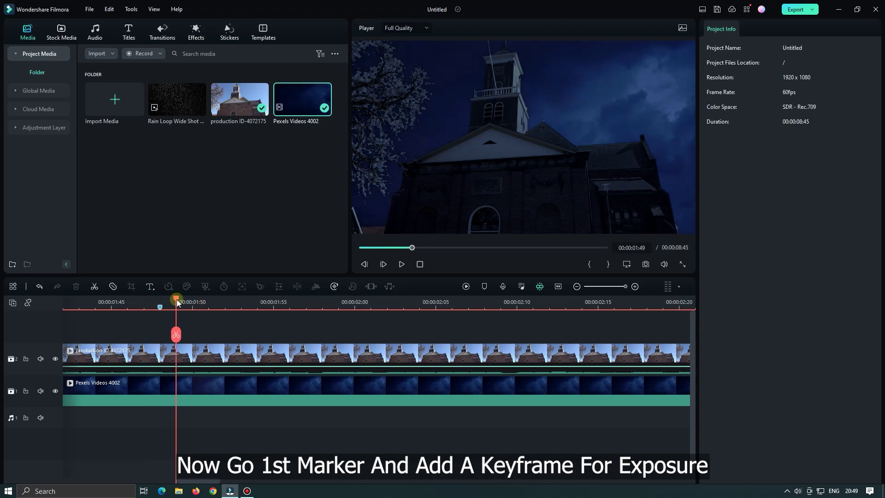
pyautogui.click(190, 354)
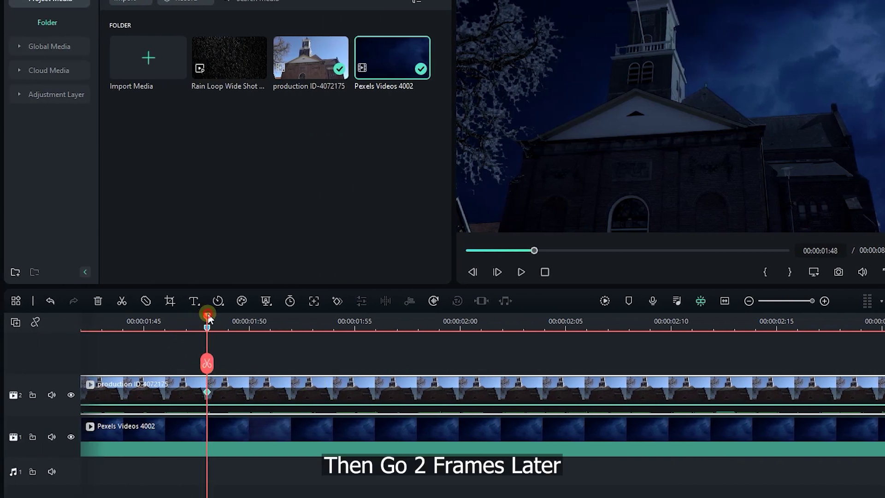
# Step: Raise the church clip's Exposure at 00:00:01:50 and raise it further at 00:00:01:52 to create the first flash
pyautogui.moveTo(208, 318); pyautogui.dragTo(247, 318)
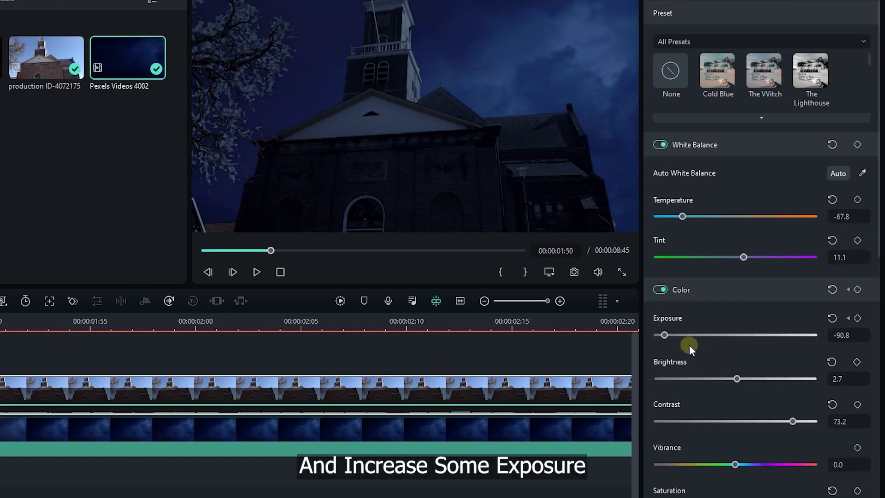
pyautogui.moveTo(684, 334); pyautogui.dragTo(703, 334)
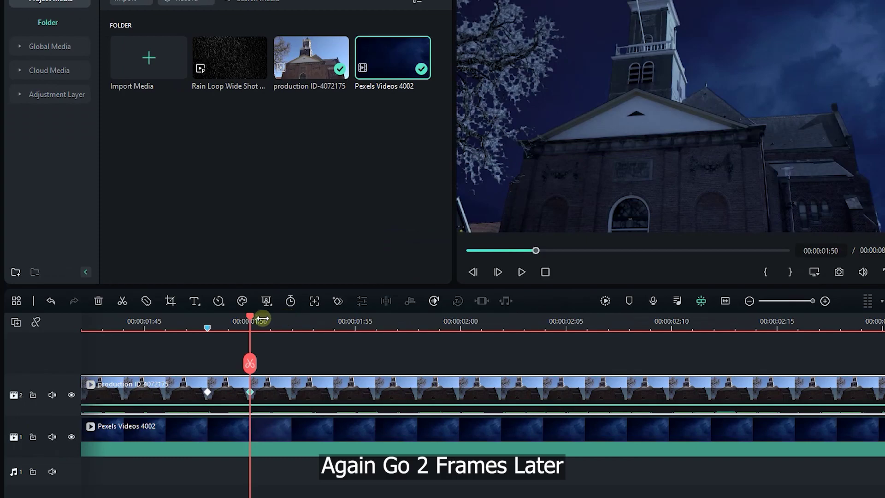
pyautogui.moveTo(248, 316); pyautogui.dragTo(285, 315)
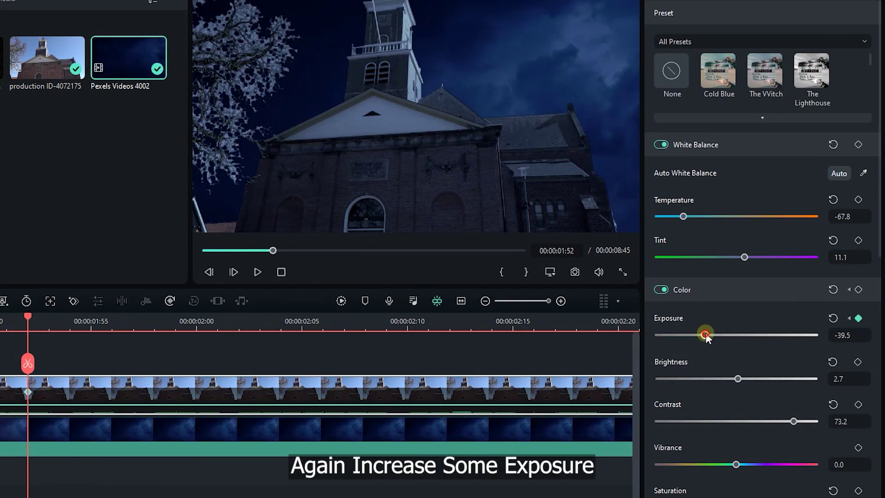
pyautogui.moveTo(705, 335); pyautogui.dragTo(733, 335)
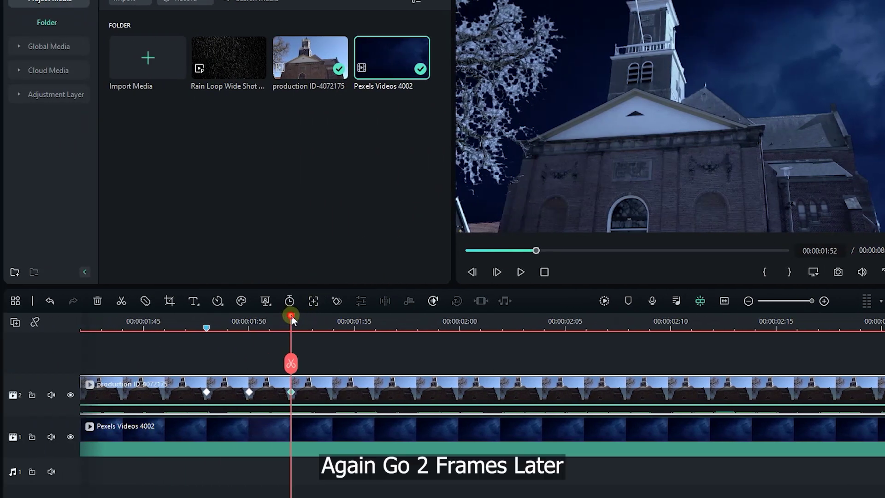
# Step: End the first flash with Exposure -100.0 at 00:00:01:54 and play back the result
pyautogui.moveTo(290, 314); pyautogui.dragTo(333, 318)
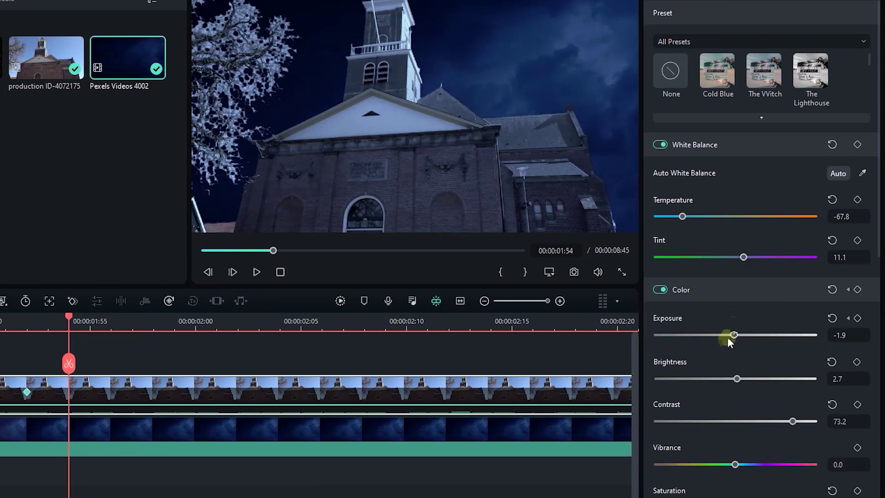
pyautogui.moveTo(727, 337); pyautogui.dragTo(654, 339)
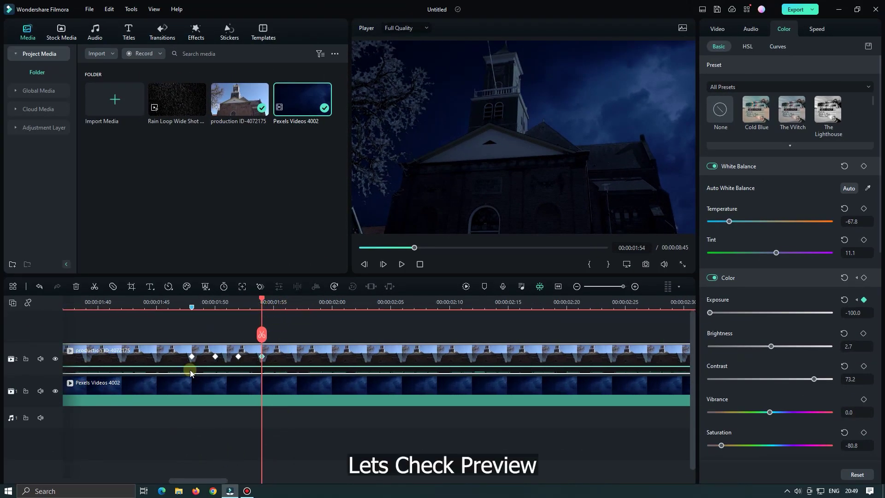
pyautogui.press('space')
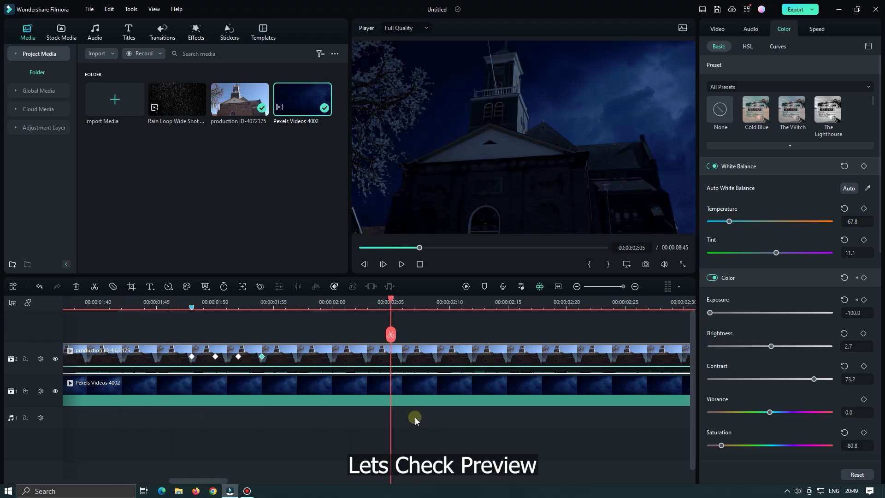
pyautogui.click(133, 309)
pyautogui.press('space')
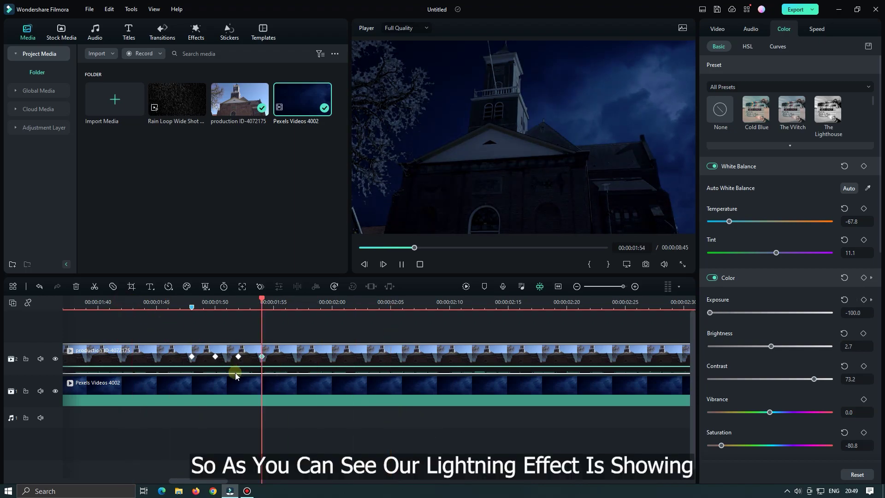
# Step: Keyframe the second flash with Exposure -100.0 at 00:00:05:55, brighter values two and four frames on, and -100.0 at 00:00:06:01
pyautogui.moveTo(186, 485); pyautogui.dragTo(442, 480)
pyautogui.click(473, 304)
pyautogui.click(863, 299)
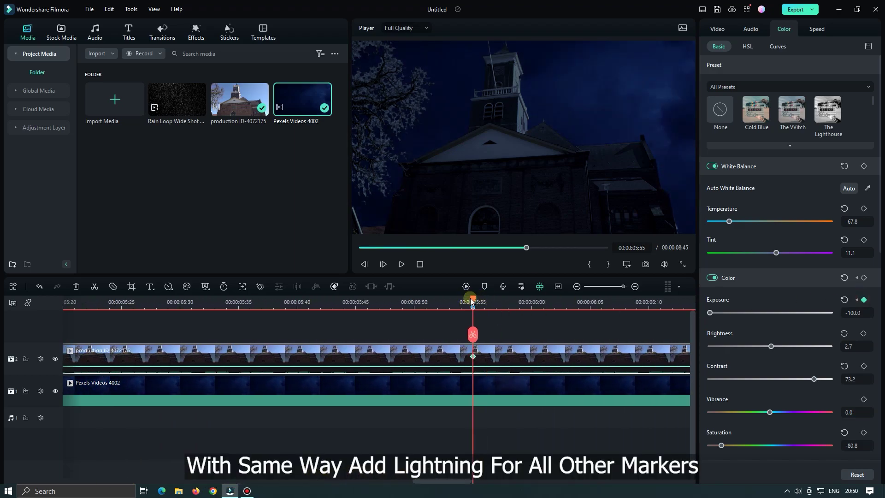
pyautogui.moveTo(472, 300); pyautogui.dragTo(496, 302)
pyautogui.moveTo(710, 313); pyautogui.dragTo(746, 313)
pyautogui.moveTo(496, 299); pyautogui.dragTo(519, 302)
pyautogui.moveTo(747, 312); pyautogui.dragTo(773, 313)
pyautogui.moveTo(520, 299); pyautogui.dragTo(533, 302)
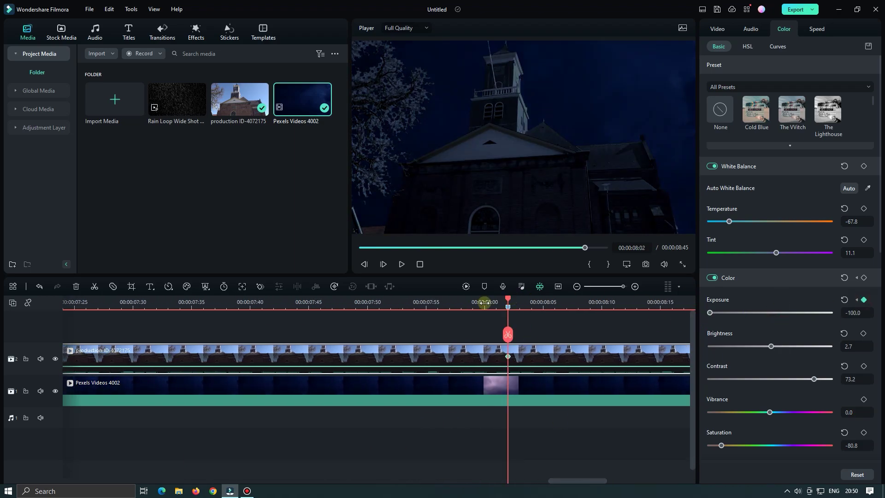
# Step: Set the third flash's starting Exposure keyframe at 00:00:07:59 instead of the one at 00:00:08:04
pyautogui.click(532, 303)
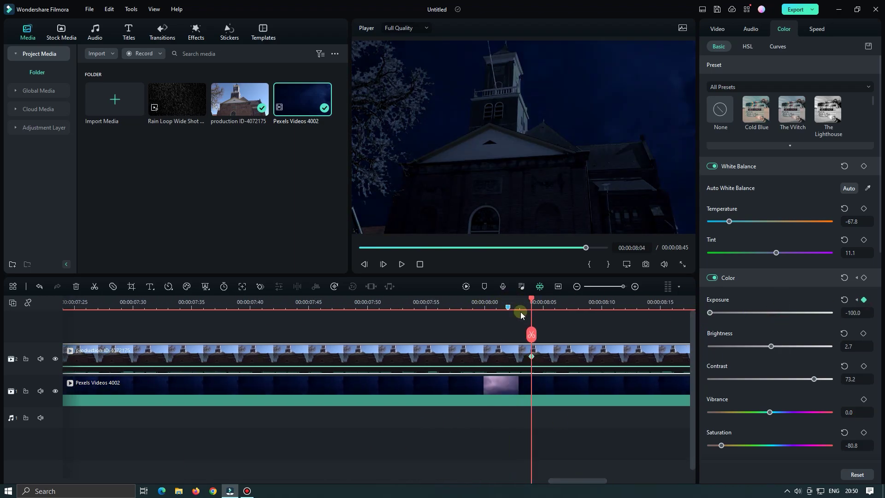
pyautogui.click(543, 302)
pyautogui.moveTo(576, 480); pyautogui.dragTo(588, 480)
pyautogui.click(355, 302)
pyautogui.click(344, 303)
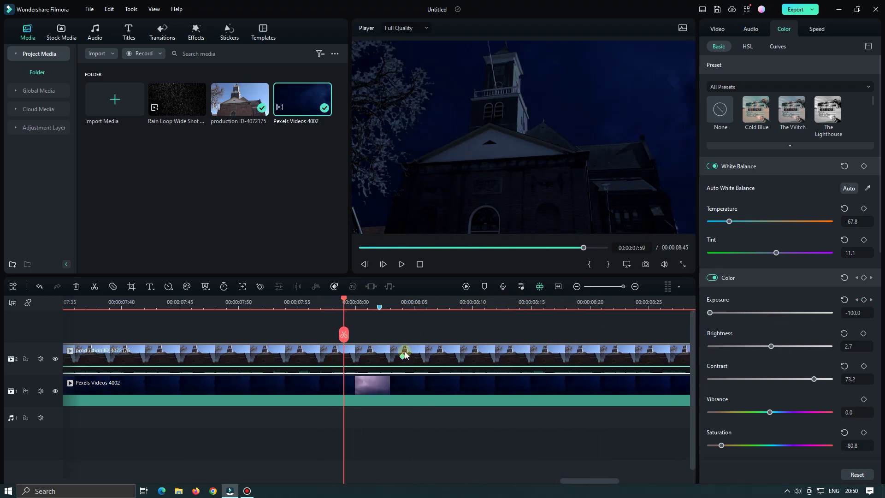
# Step: Keyframe the third flash with Exposure -21.8 at 00:00:08:01, a brighter value two frames on, and -100.0 at 00:00:08:05
pyautogui.click(363, 300)
pyautogui.click(367, 301)
pyautogui.moveTo(709, 313); pyautogui.dragTo(761, 318)
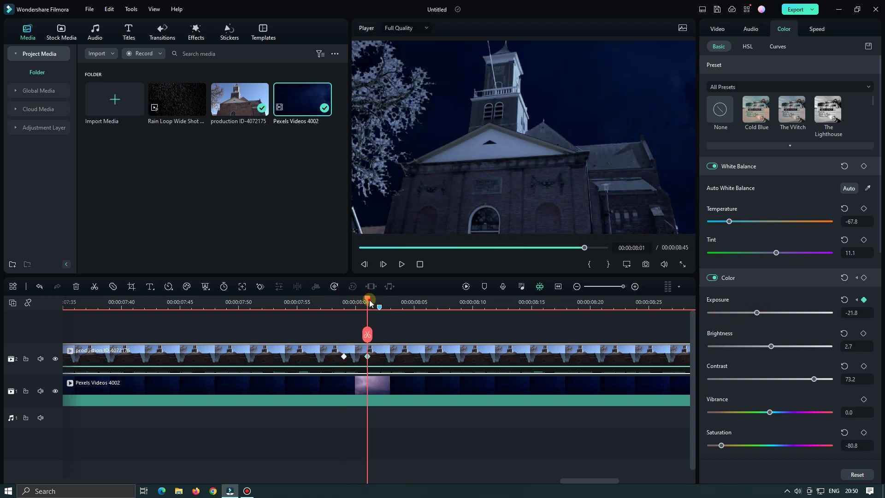
pyautogui.moveTo(370, 302); pyautogui.dragTo(392, 302)
pyautogui.moveTo(757, 313); pyautogui.dragTo(779, 312)
pyautogui.moveTo(391, 300); pyautogui.dragTo(414, 302)
pyautogui.moveTo(778, 313); pyautogui.dragTo(710, 313)
# Step: Play back the sequence to check all three lightning flashes
pyautogui.moveTo(470, 308); pyautogui.dragTo(163, 299)
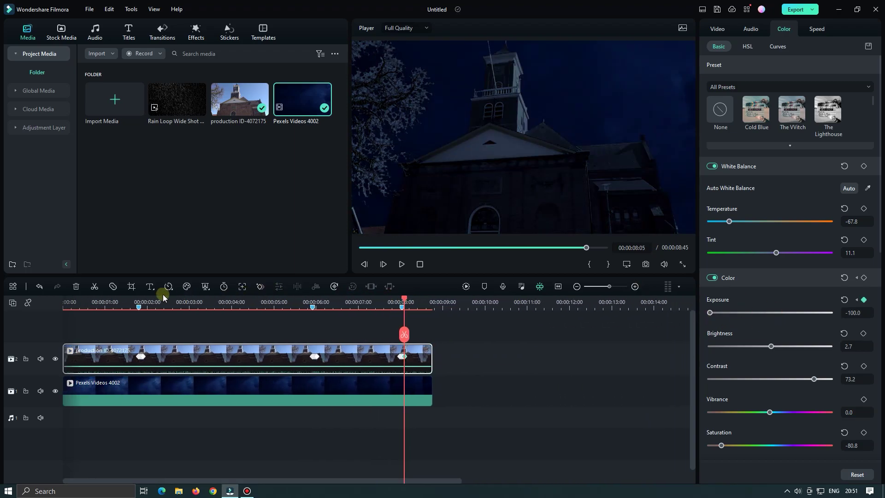
pyautogui.click(113, 302)
pyautogui.click(403, 263)
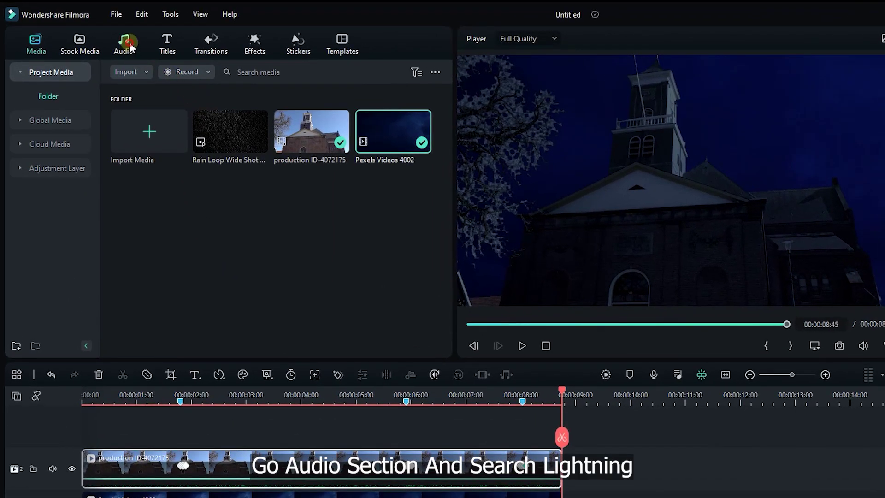
# Step: Search the audio library for lightning and place the Lightning 09 sound on the audio track at the first marker
pyautogui.click(130, 46)
pyautogui.click(159, 71)
pyautogui.write('lu')
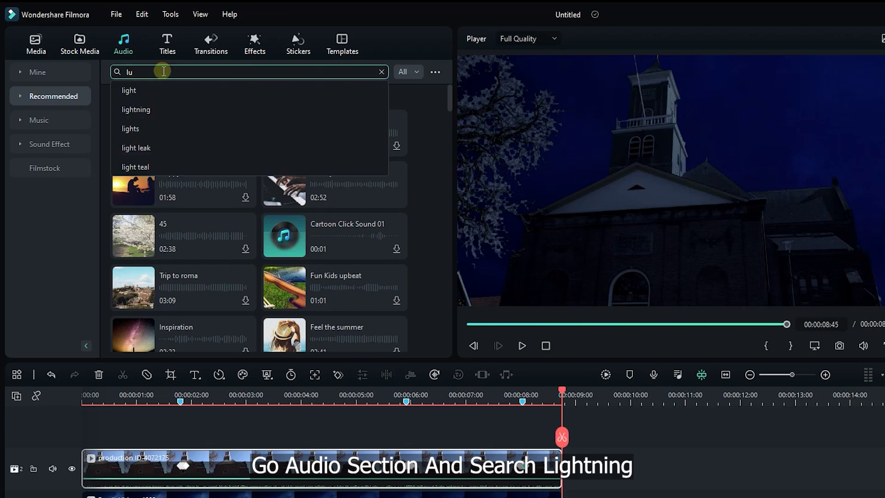
pyautogui.click(161, 108)
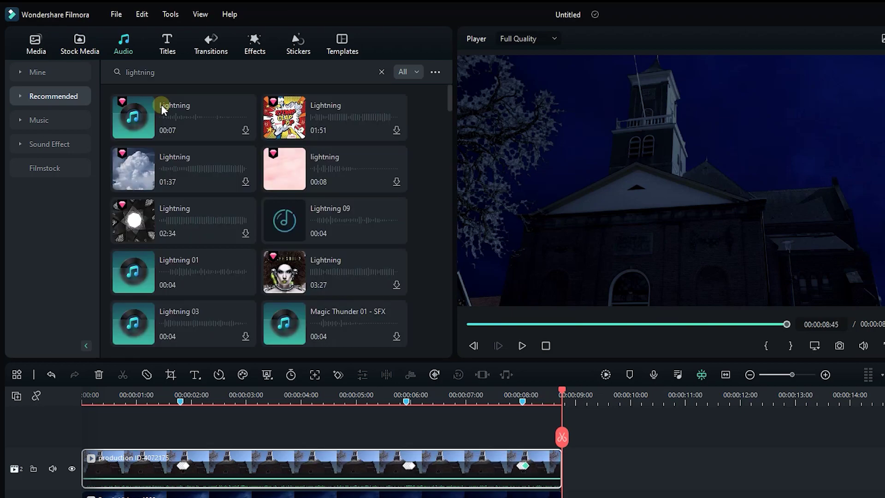
pyautogui.click(286, 222)
pyautogui.moveTo(300, 226); pyautogui.dragTo(139, 426)
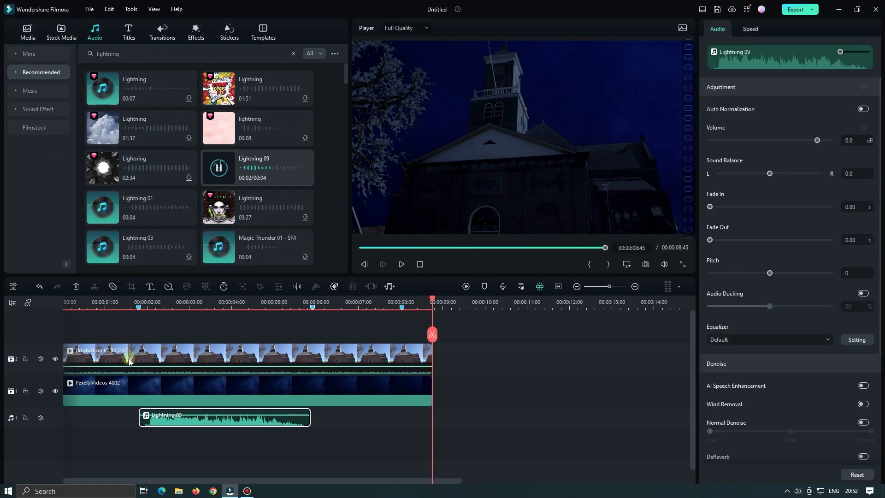
# Step: Move the Lightning 09 sound earlier so that it starts at about 00:00:01:30, ahead of the first marker
pyautogui.click(130, 304)
pyautogui.moveTo(180, 303); pyautogui.dragTo(340, 304)
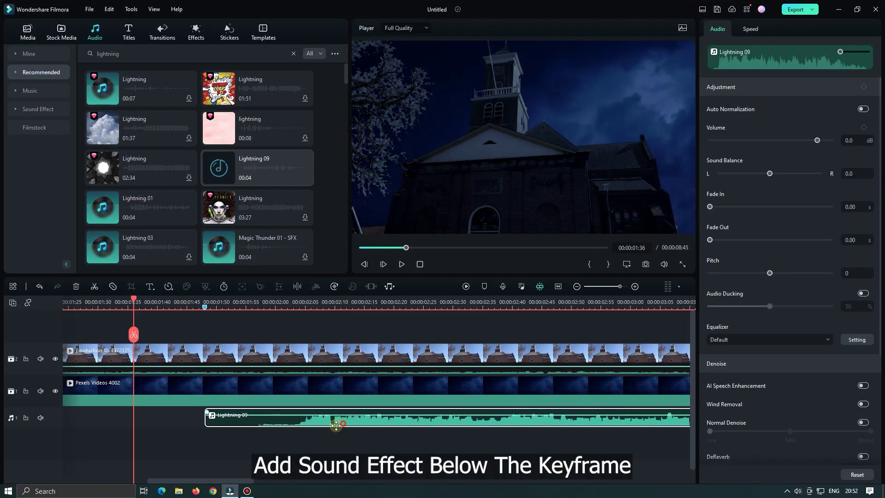
pyautogui.moveTo(336, 425); pyautogui.dragTo(237, 416)
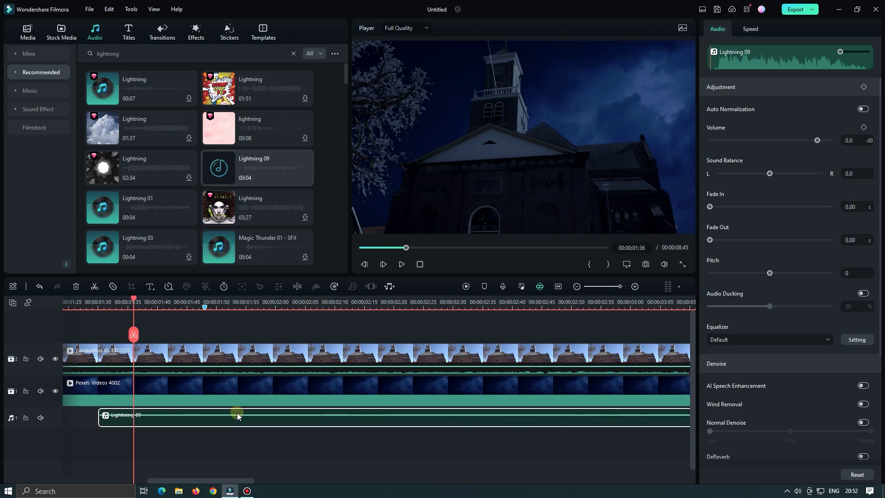
pyautogui.moveTo(370, 306); pyautogui.dragTo(286, 309)
# Step: Add the Lightning 01 sound on a second audio track, starting slightly before the second marker
pyautogui.moveTo(278, 480); pyautogui.dragTo(375, 480)
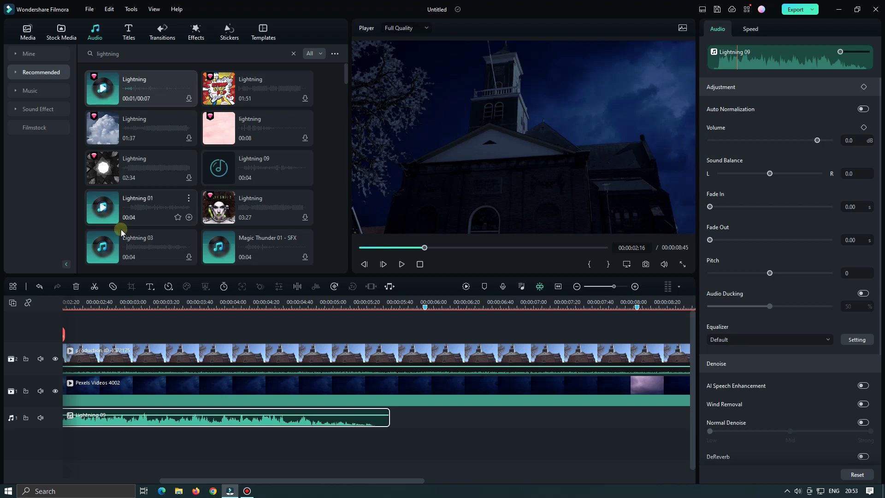
pyautogui.moveTo(134, 212); pyautogui.dragTo(380, 438)
pyautogui.click(357, 307)
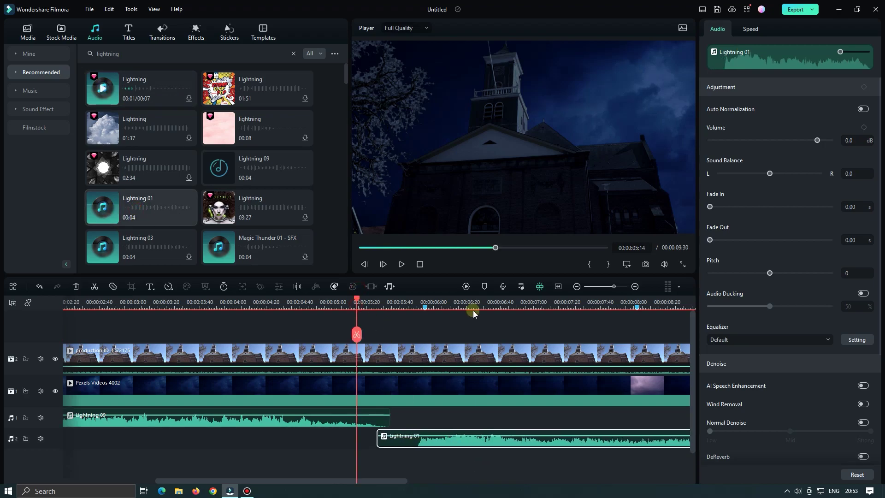
# Step: Add the seven-second Lightning sound to the first audio track just before the third marker and play back the audio
pyautogui.moveTo(529, 307); pyautogui.dragTo(466, 308)
pyautogui.moveTo(135, 97); pyautogui.dragTo(456, 400)
pyautogui.press('space')
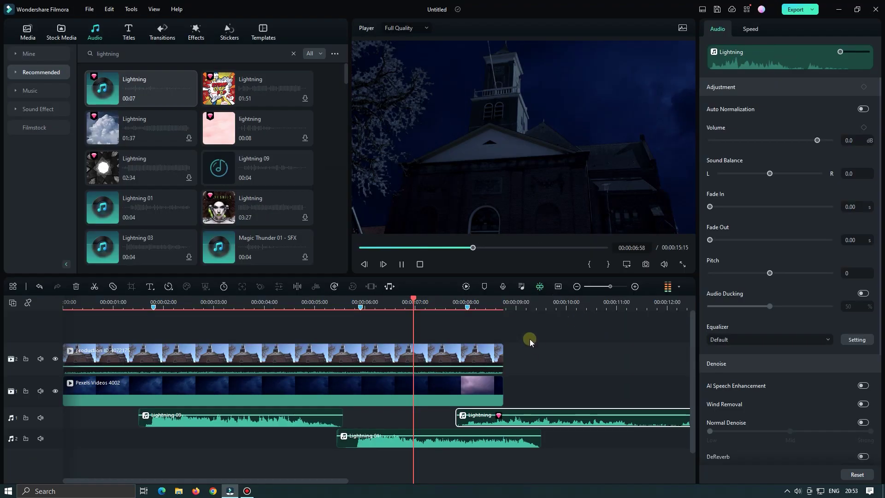
pyautogui.press('space')
# Step: Trim both overhanging lightning sounds to the video's end at 00:00:08:45, give Lightning 01 a 0.85 s fade out, and preview
pyautogui.hscroll(3, 544, 380)
pyautogui.moveTo(678, 417); pyautogui.dragTo(352, 439)
pyautogui.moveTo(351, 432); pyautogui.dragTo(309, 422)
pyautogui.moveTo(506, 302); pyautogui.dragTo(447, 295)
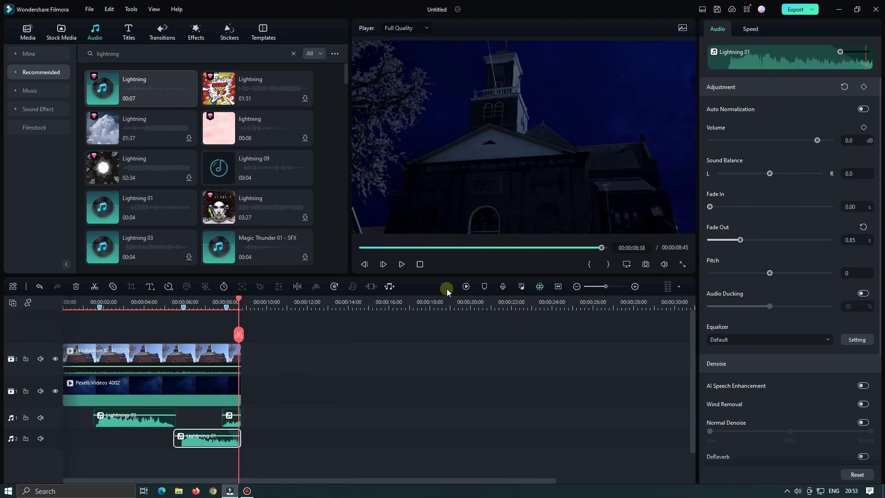
pyautogui.click(364, 248)
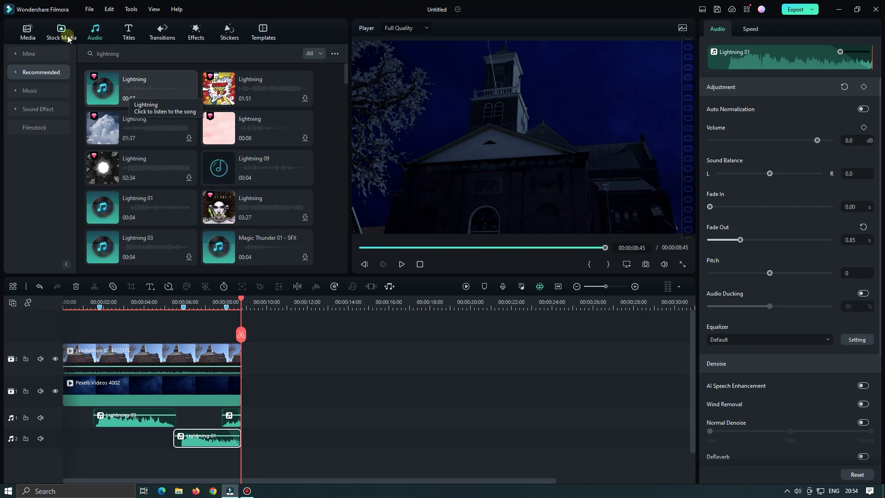
# Step: Place the Rain Loop Wide Shot clip on a new track above the church clip, starting at the beginning
pyautogui.click(27, 32)
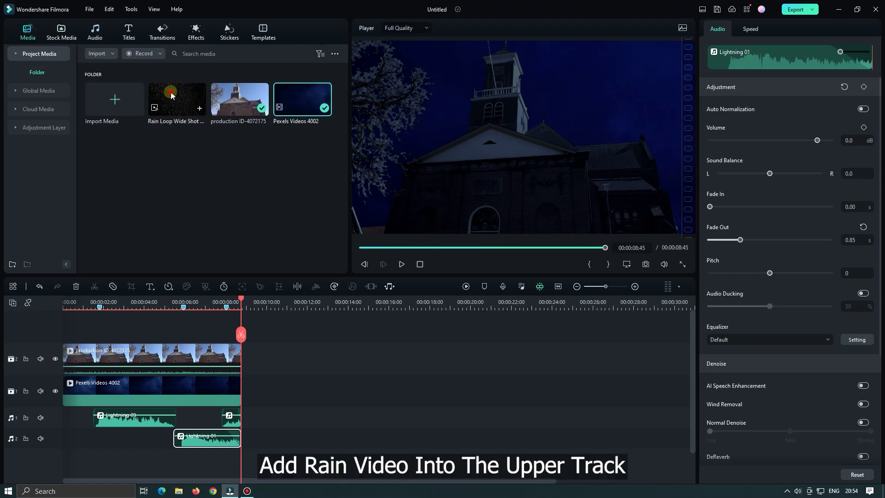
pyautogui.moveTo(171, 96); pyautogui.dragTo(61, 322)
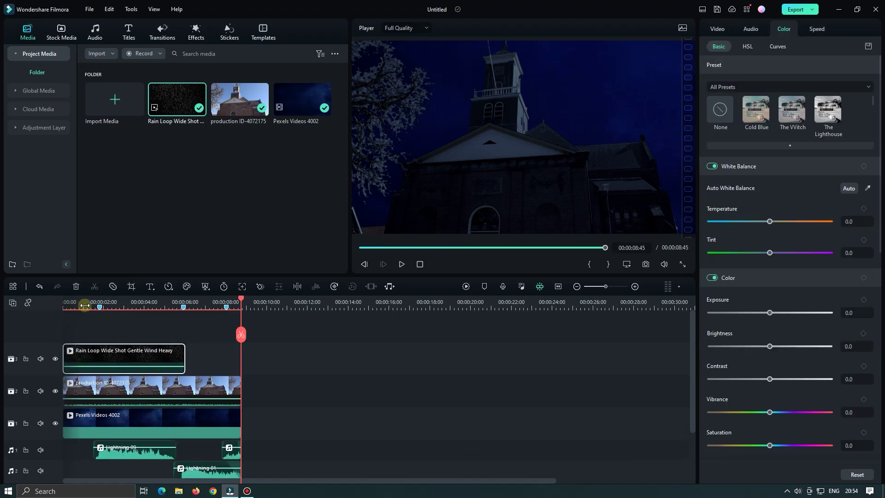
pyautogui.click(84, 304)
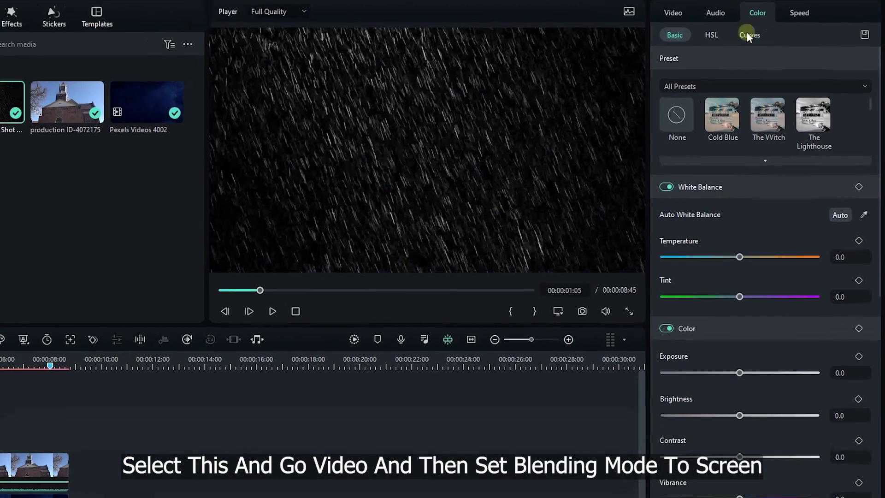
# Step: Set the rain clip's blend mode to Screen and its opacity to 29.1%
pyautogui.click(718, 30)
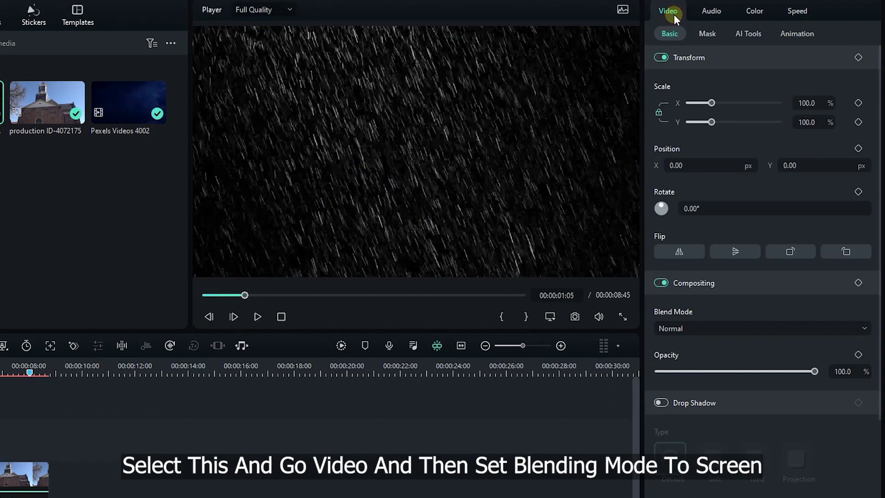
pyautogui.click(716, 328)
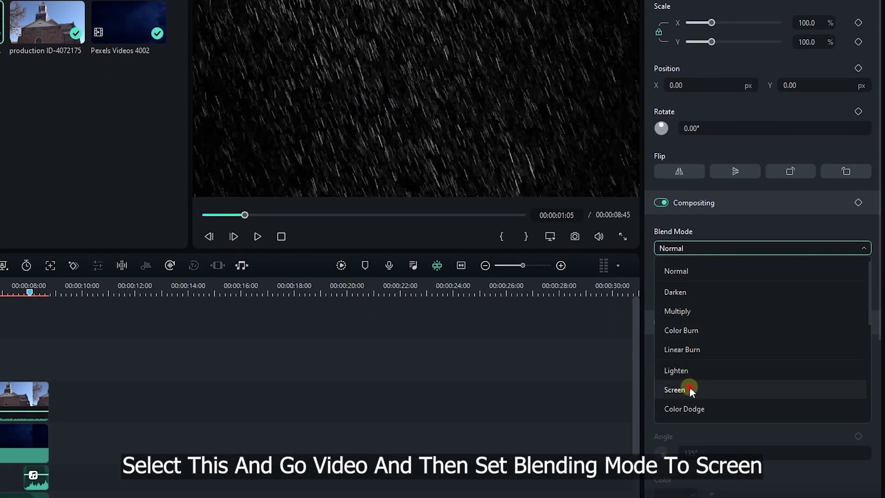
pyautogui.click(689, 388)
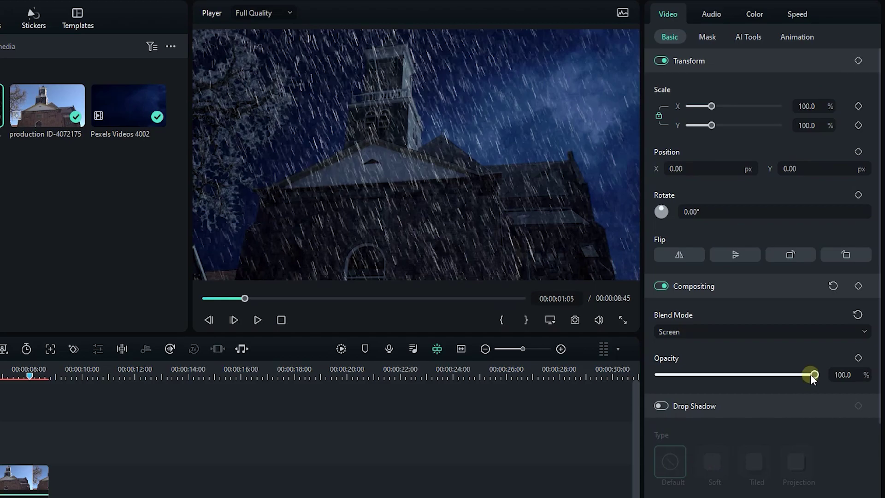
pyautogui.moveTo(810, 374); pyautogui.dragTo(704, 374)
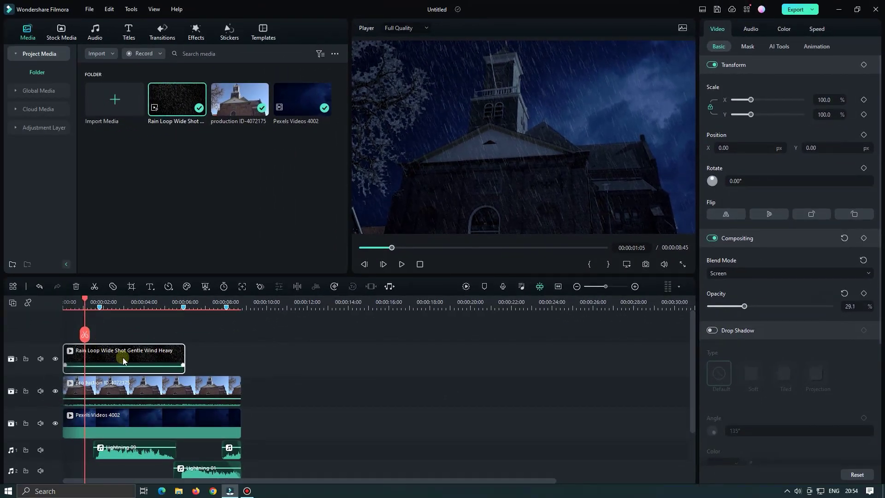
# Step: Duplicate the rain clip, butt the copy against the first one's end on the same track, and trim it to the church clip's end
pyautogui.click(207, 303)
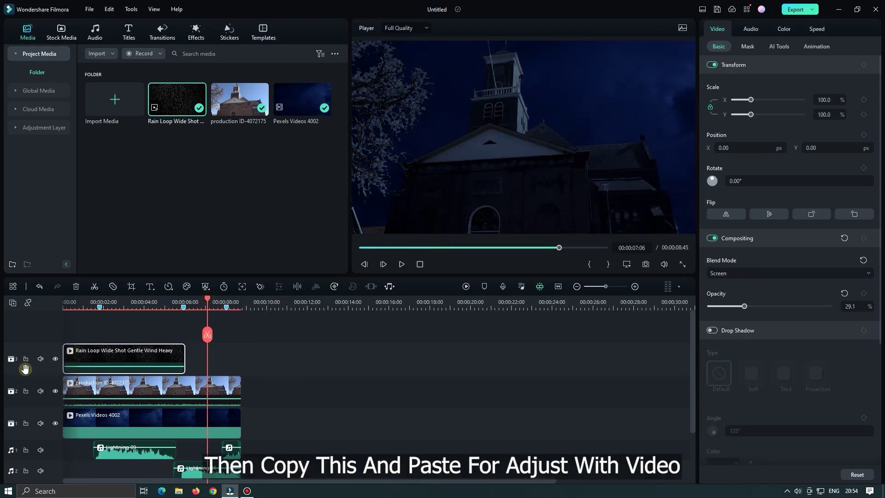
pyautogui.hotkey('ctrl', 'c')
pyautogui.hotkey('ctrl', 'v')
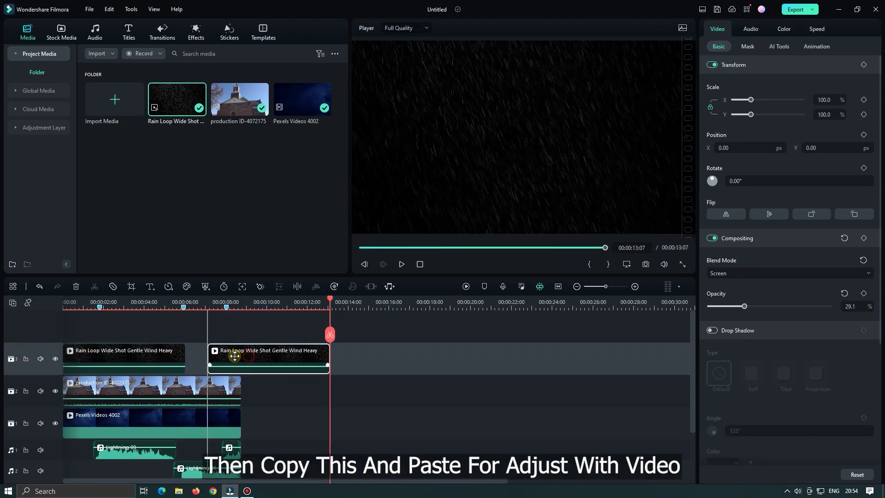
pyautogui.moveTo(235, 356); pyautogui.dragTo(212, 355)
pyautogui.moveTo(307, 354); pyautogui.dragTo(241, 355)
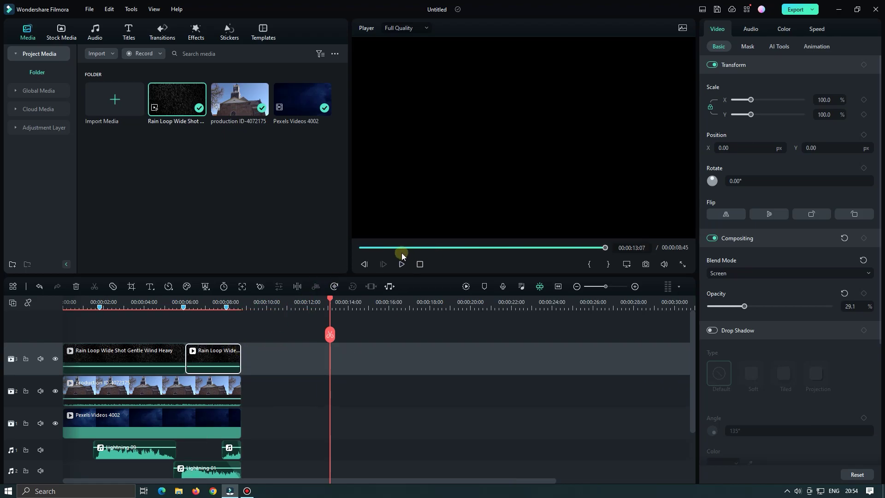
# Step: Search the audio library for "raining" and add The Raining Day on a third audio track from the start, trimmed to the video's end
pyautogui.moveTo(401, 248); pyautogui.dragTo(294, 248)
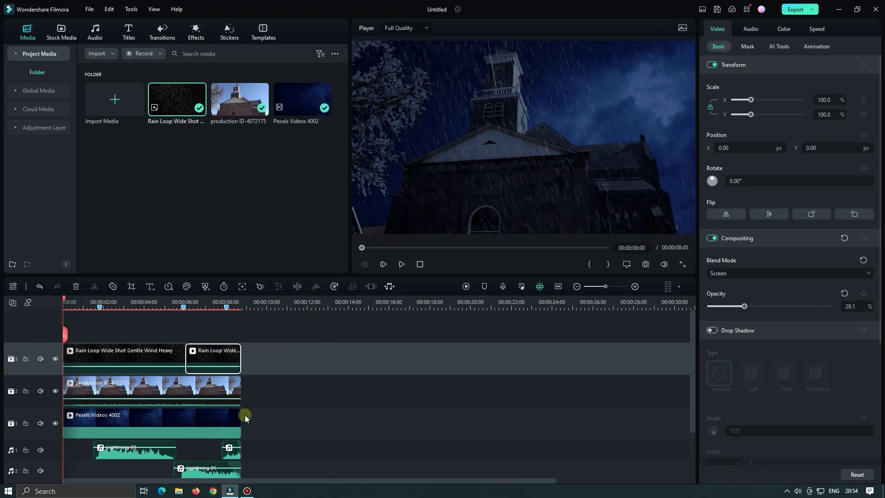
pyautogui.click(94, 41)
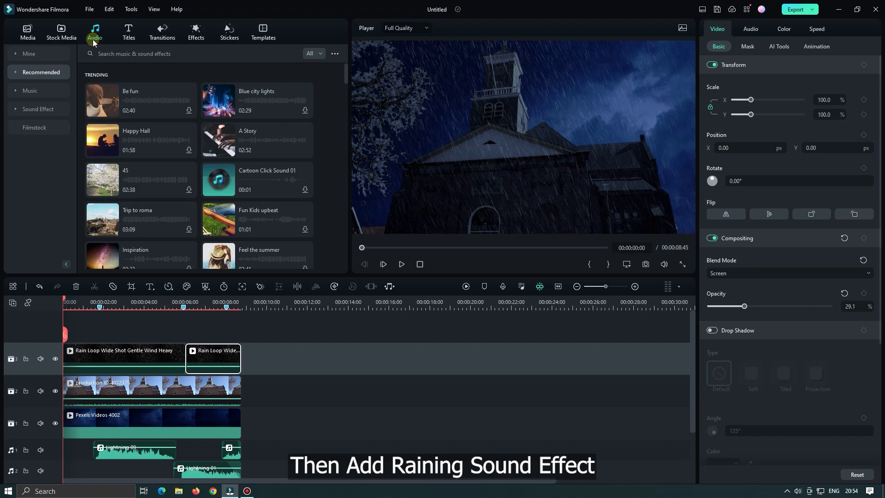
pyautogui.click(136, 54)
pyautogui.write('raining')
pyautogui.press('Return')
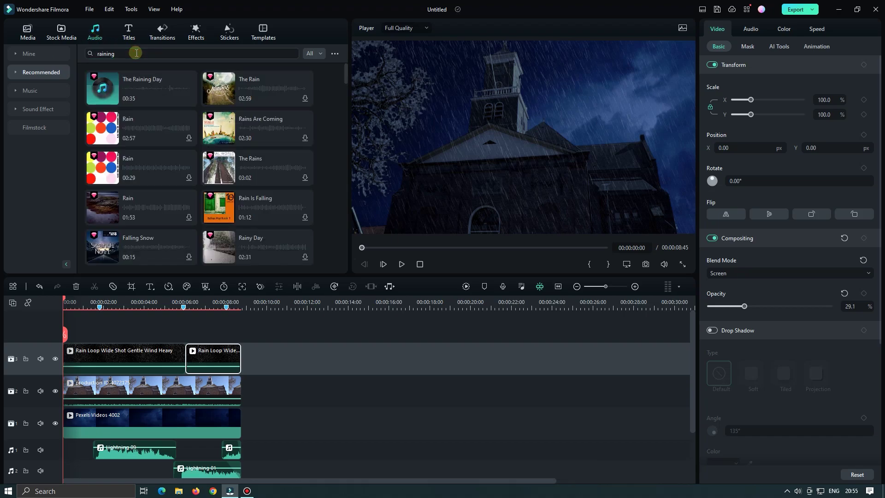
pyautogui.click(103, 90)
pyautogui.moveTo(212, 276); pyautogui.dragTo(64, 431)
pyautogui.moveTo(461, 304); pyautogui.dragTo(396, 304)
pyautogui.moveTo(391, 429); pyautogui.dragTo(143, 429)
# Step: Render the timeline preview and play back the whole stormy scene
pyautogui.click(466, 287)
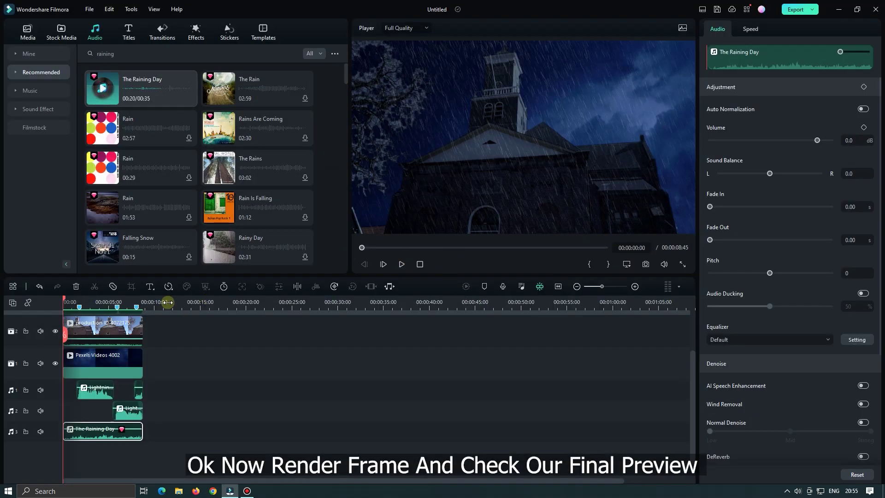
pyautogui.moveTo(169, 303); pyautogui.dragTo(246, 308)
pyautogui.scroll(1, 247, 308)
pyautogui.press('space')
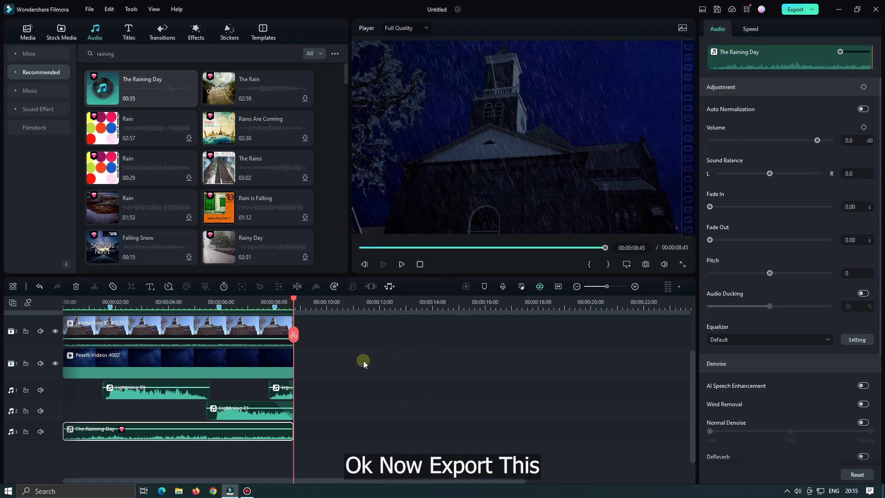
# Step: Export the project as an MP4 named Sky Change using the Youtube preset
pyautogui.hotkey('ctrl', 'e')
pyautogui.click(509, 173)
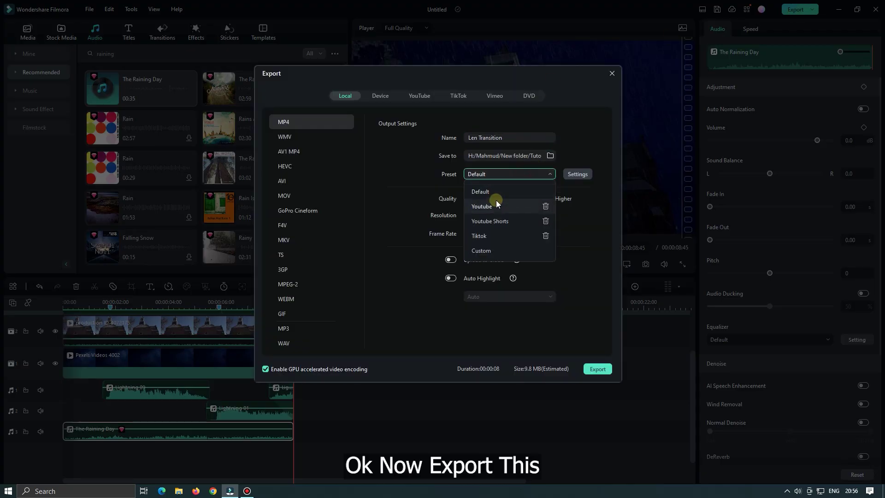
pyautogui.click(489, 206)
pyautogui.write('Sk')
pyautogui.press('BackSpace')
pyautogui.press('BackSpace')
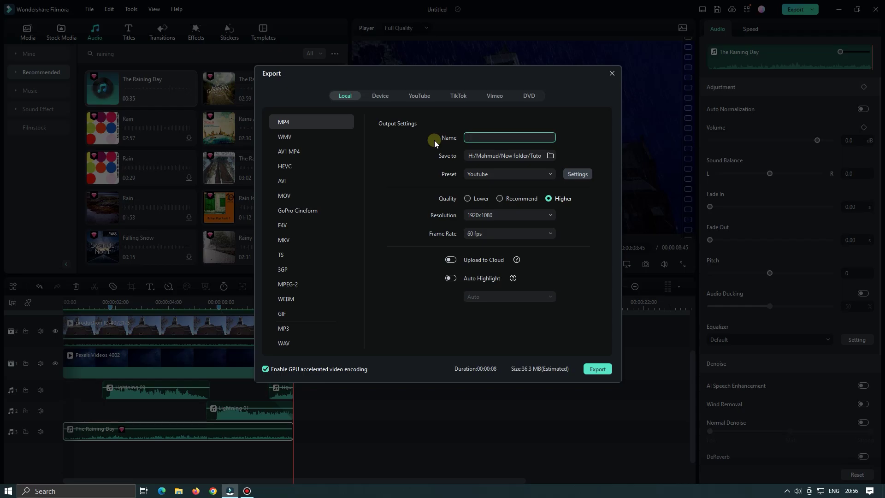
pyautogui.write('Sky Change')
pyautogui.click(596, 369)
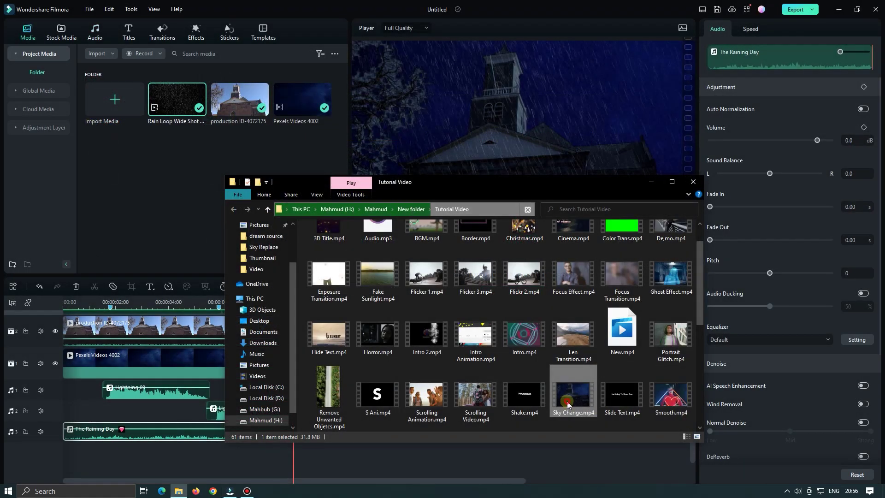
# Step: Import the exported Sky Change video into the project media and delete all clips from the timeline
pyautogui.moveTo(572, 392); pyautogui.dragTo(195, 218)
pyautogui.click(195, 189)
pyautogui.moveTo(370, 456); pyautogui.dragTo(15, 293)
pyautogui.press('Delete')
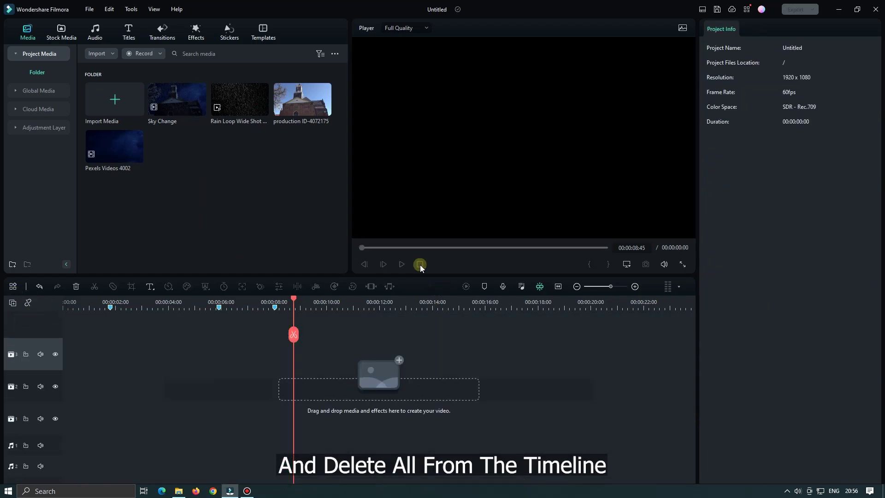
# Step: Place the Sky Change clip on the second video track, starting at the beginning of the timeline
pyautogui.moveTo(297, 298); pyautogui.dragTo(2, 297)
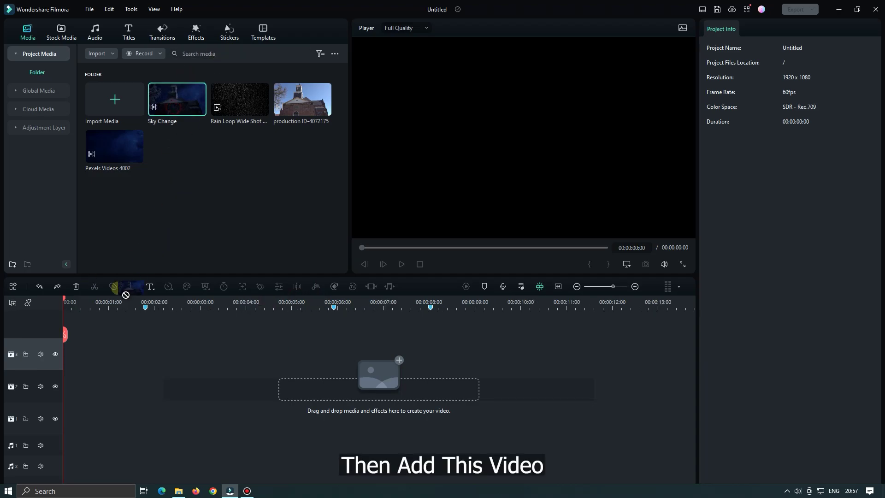
pyautogui.moveTo(126, 295); pyautogui.dragTo(40, 401)
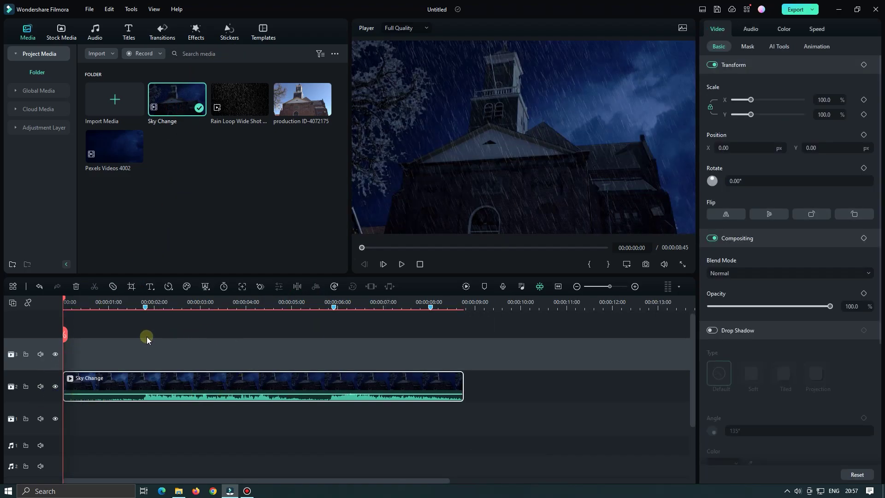
# Step: Keyframe the Sky Change clip's scale from 120% at its start to 100% at its end and play back the result
pyautogui.click(864, 100)
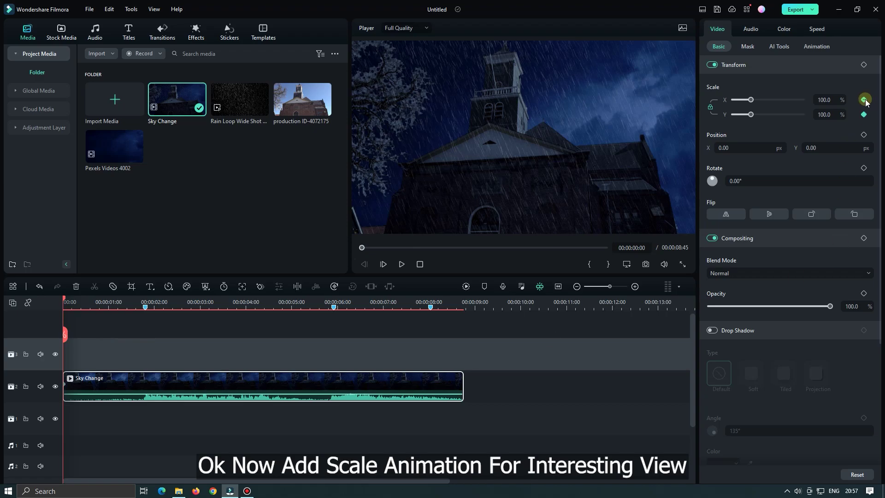
pyautogui.press('Return')
pyautogui.moveTo(65, 299); pyautogui.dragTo(452, 299)
pyautogui.doubleClick(825, 114)
pyautogui.write('100')
pyautogui.press('Return')
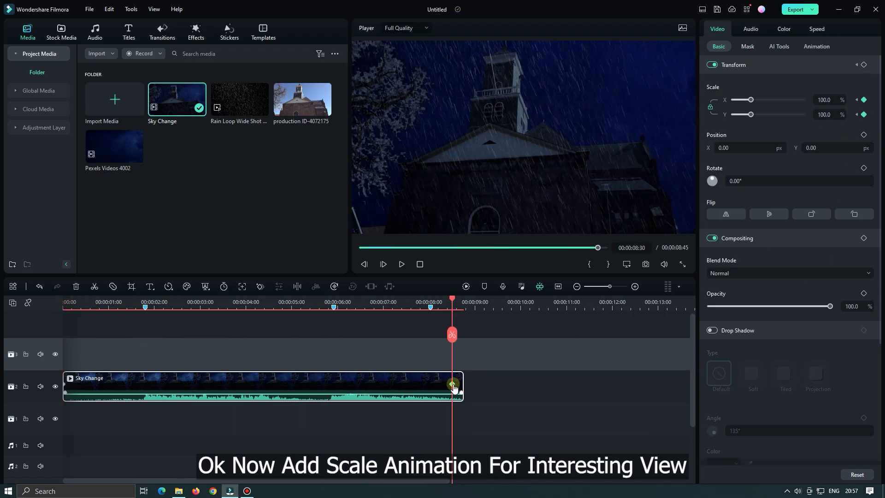
pyautogui.moveTo(453, 384); pyautogui.dragTo(463, 384)
pyautogui.press('space')
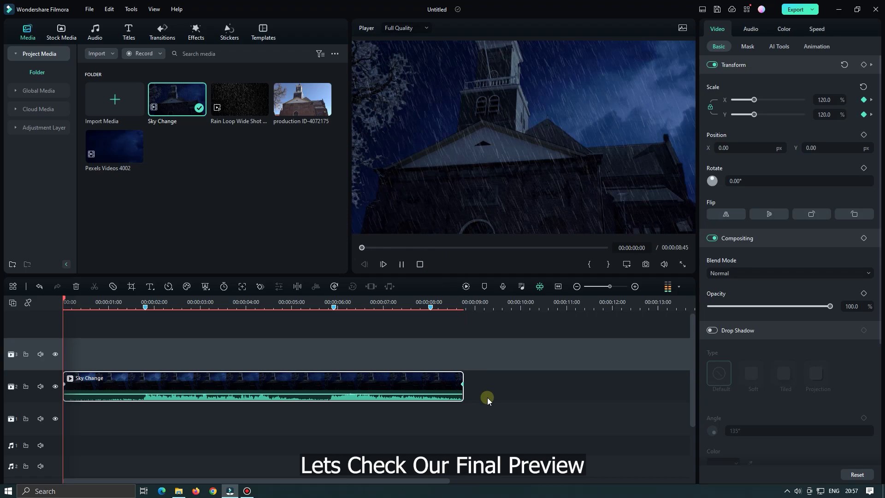